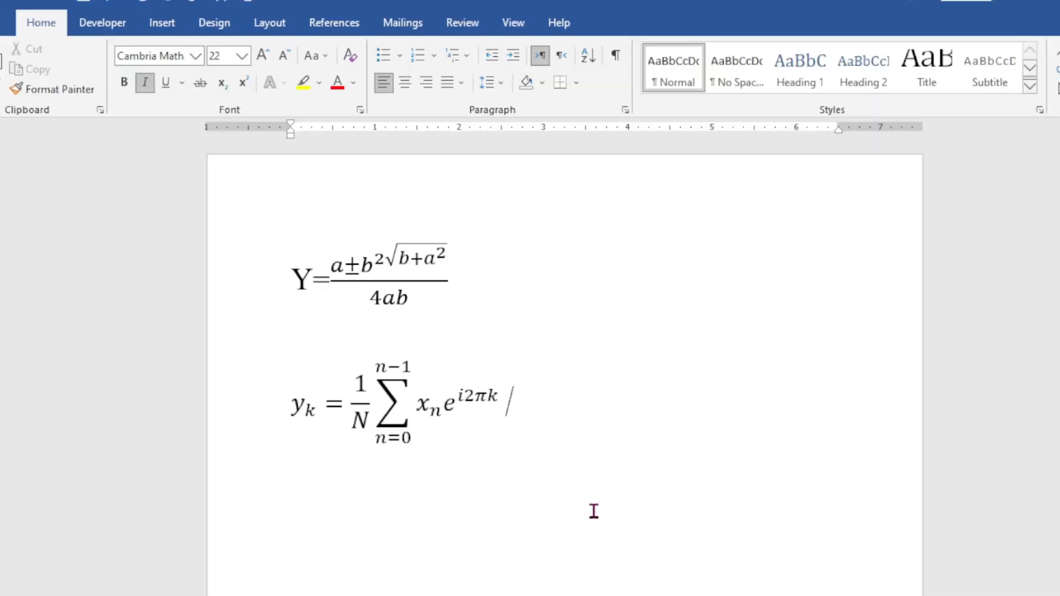
Step: Start a second formula with "Y=" below the existing fraction formula and insert a blank equation after the equals sign
{"action": "left_click", "coordinate": [683, 354]}
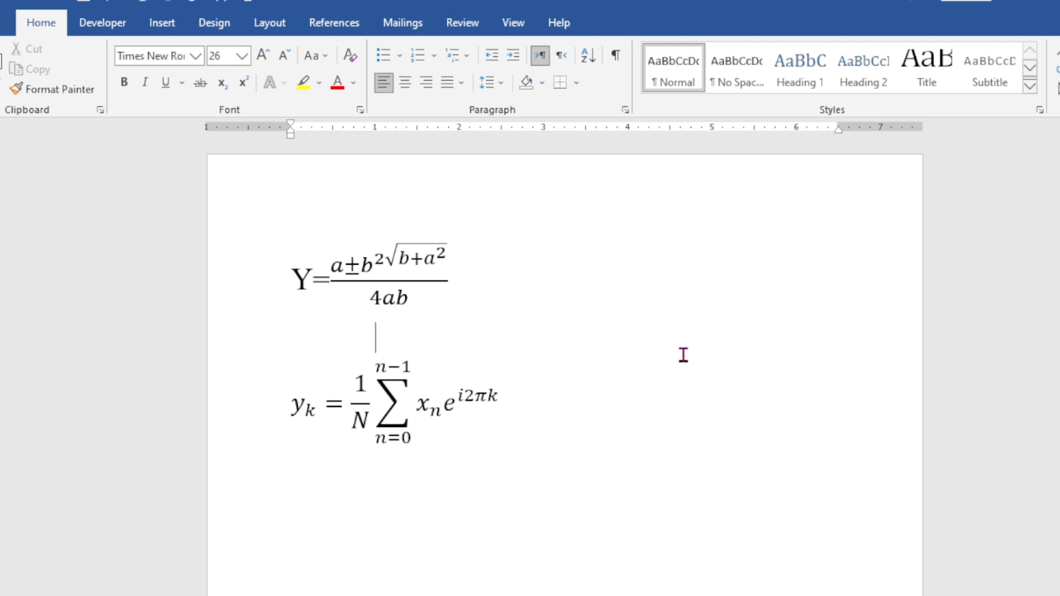
{"action": "left_click", "coordinate": [508, 454]}
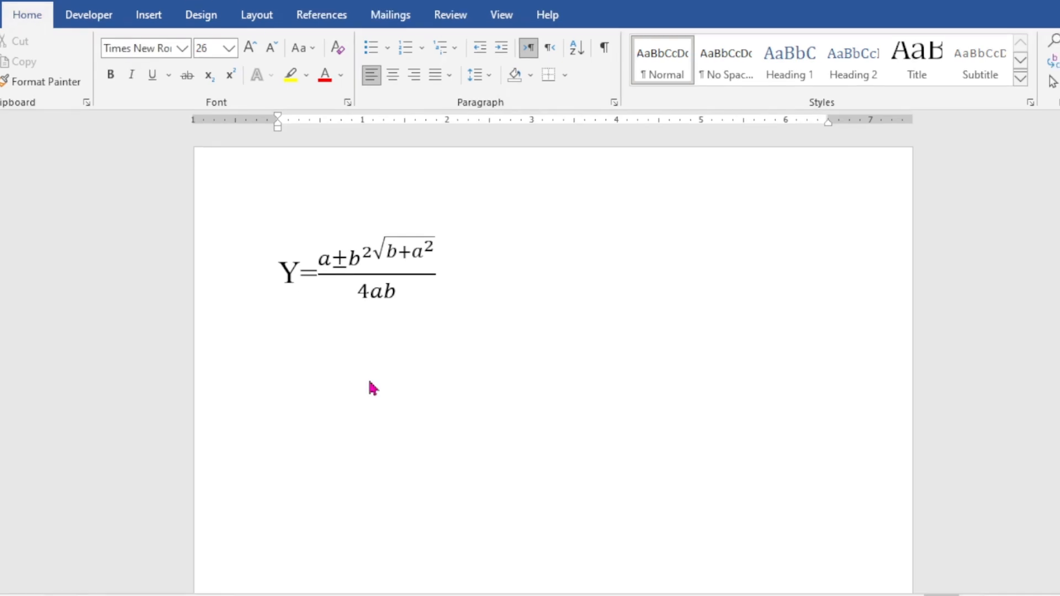
{"action": "type", "text": "Y="}
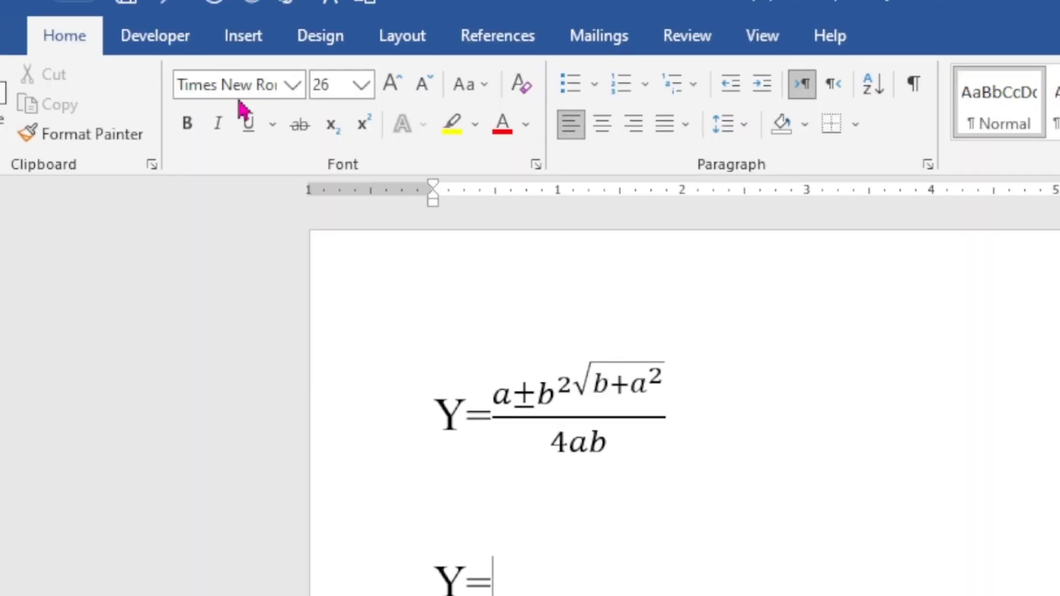
{"action": "left_click", "coordinate": [244, 36]}
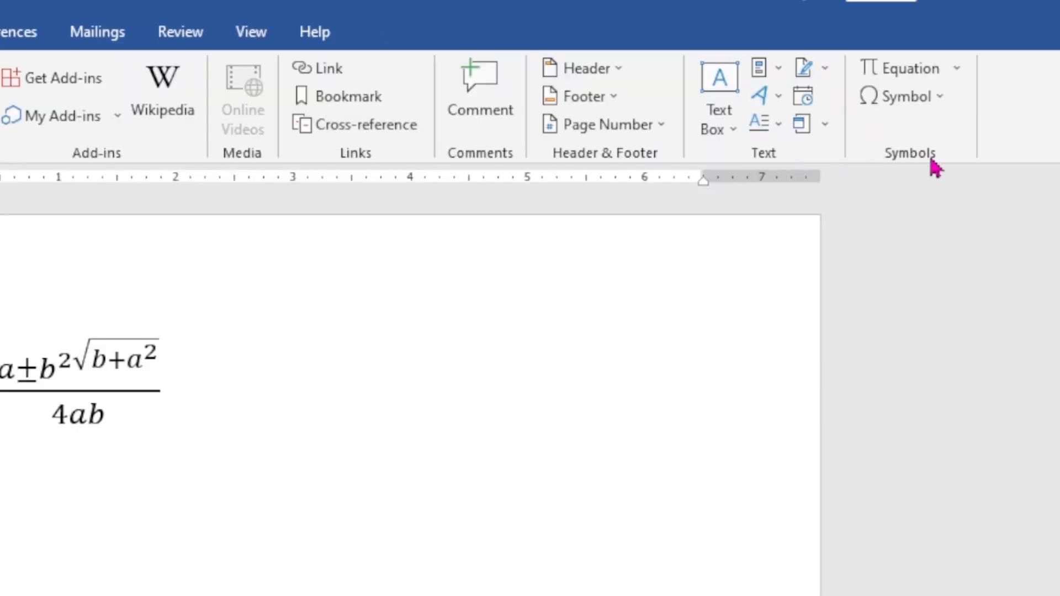
{"action": "left_click", "coordinate": [910, 68]}
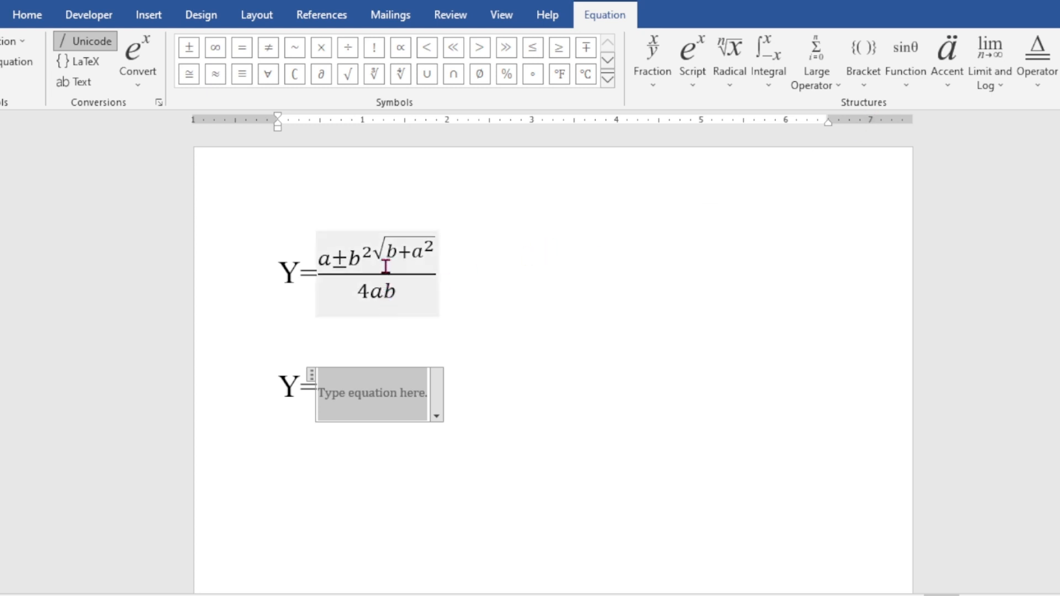
Step: Insert a stacked fraction in the blank equation and start its numerator with a±
{"action": "left_click", "coordinate": [655, 79]}
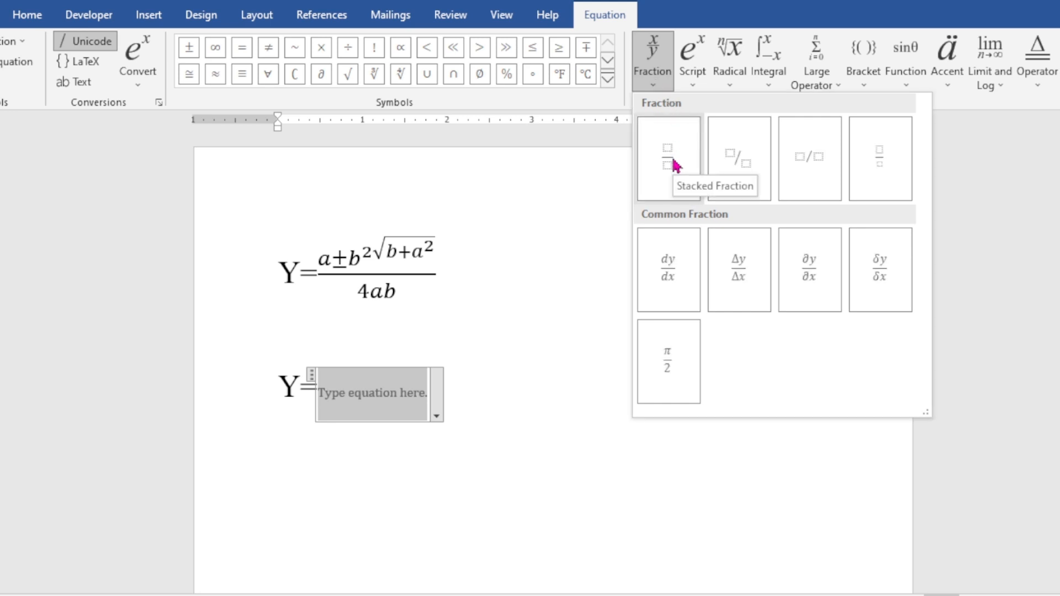
{"action": "left_click", "coordinate": [744, 184]}
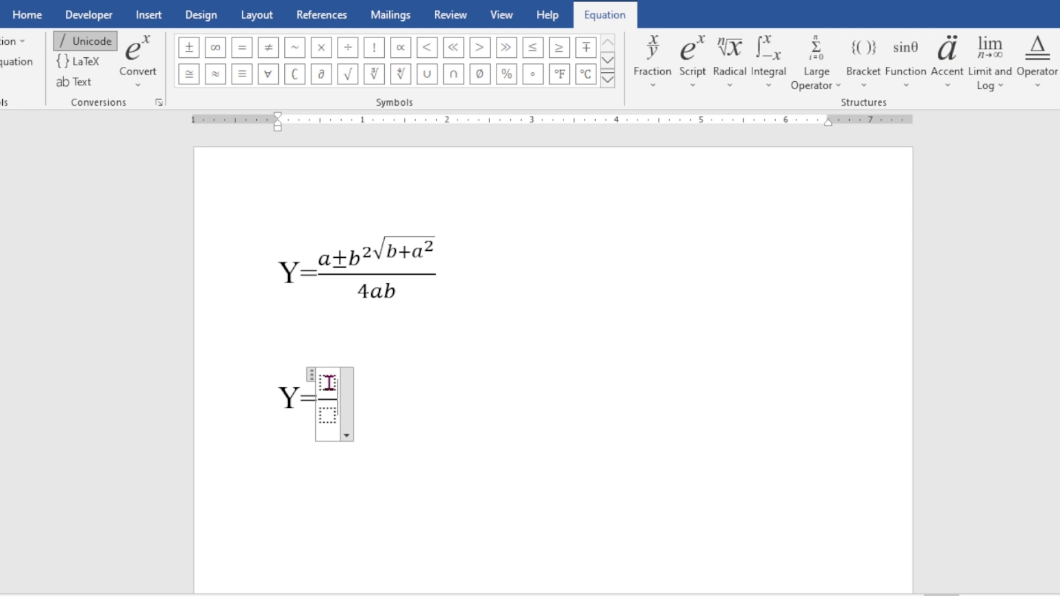
{"action": "left_click", "coordinate": [328, 383]}
{"action": "type", "text": "a"}
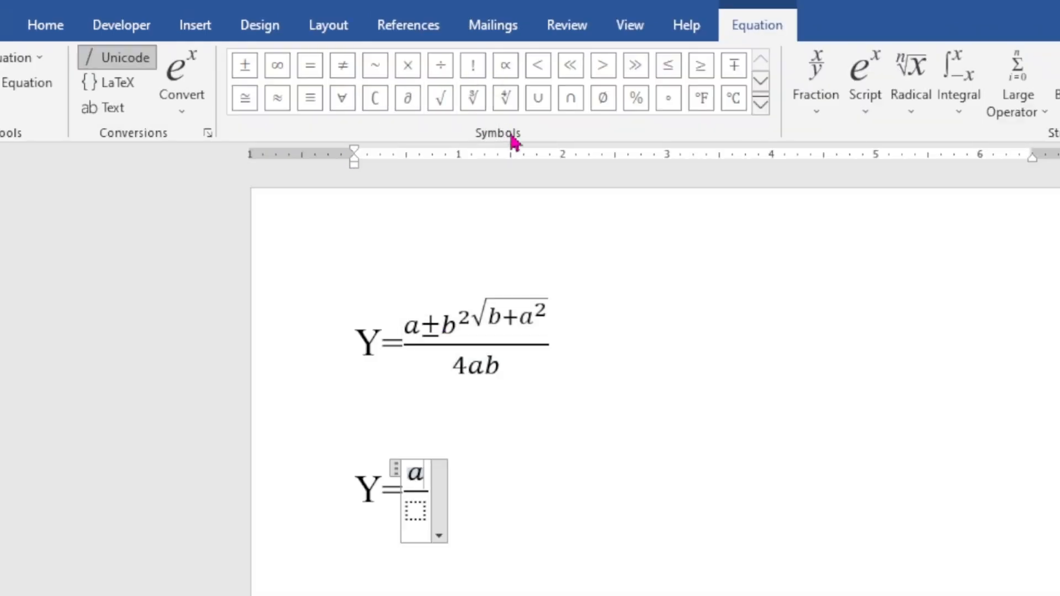
{"action": "left_click", "coordinate": [245, 68]}
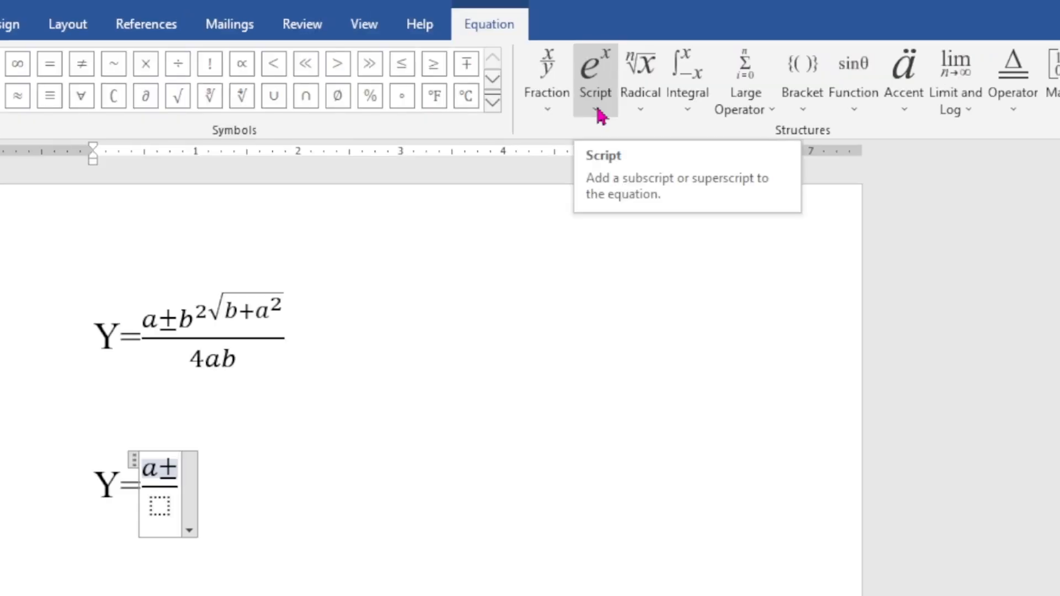
Step: Add a superscript structure after a± in the numerator, with b as the base and 2 as the exponent
{"action": "left_click", "coordinate": [597, 110]}
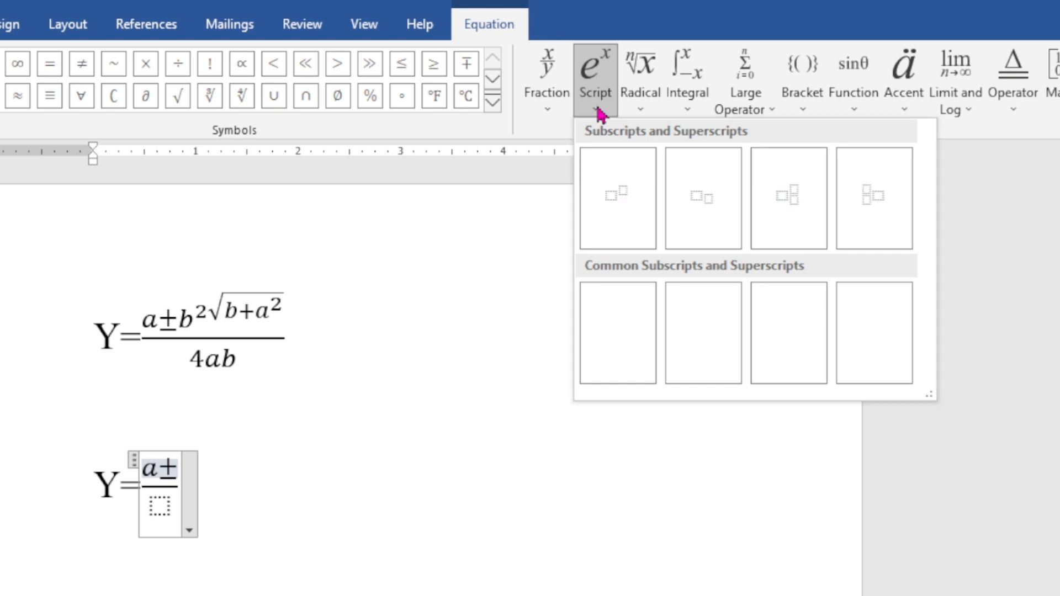
{"action": "left_click", "coordinate": [620, 221]}
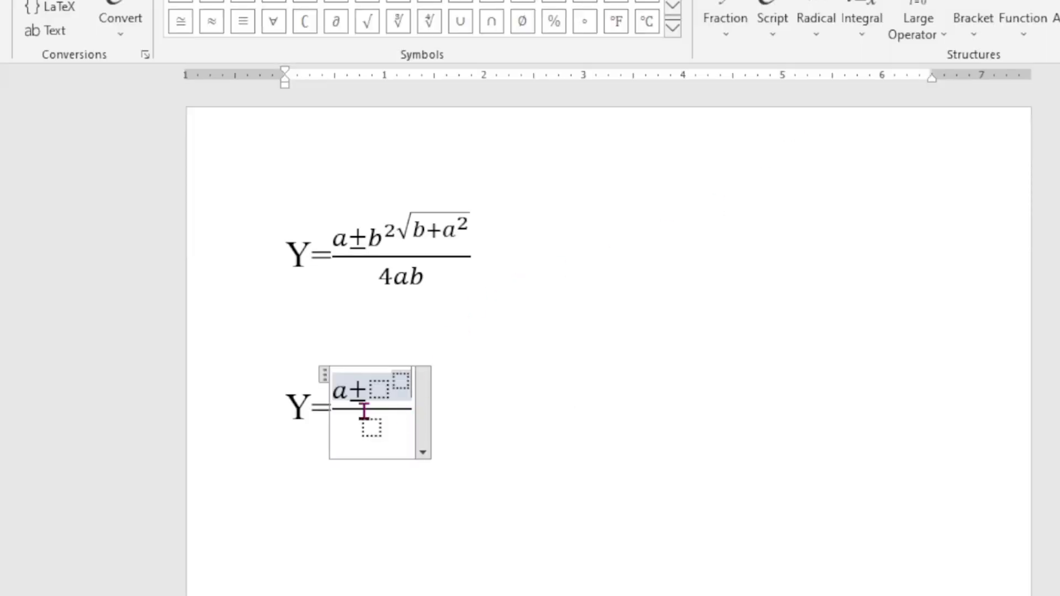
{"action": "left_click", "coordinate": [376, 396]}
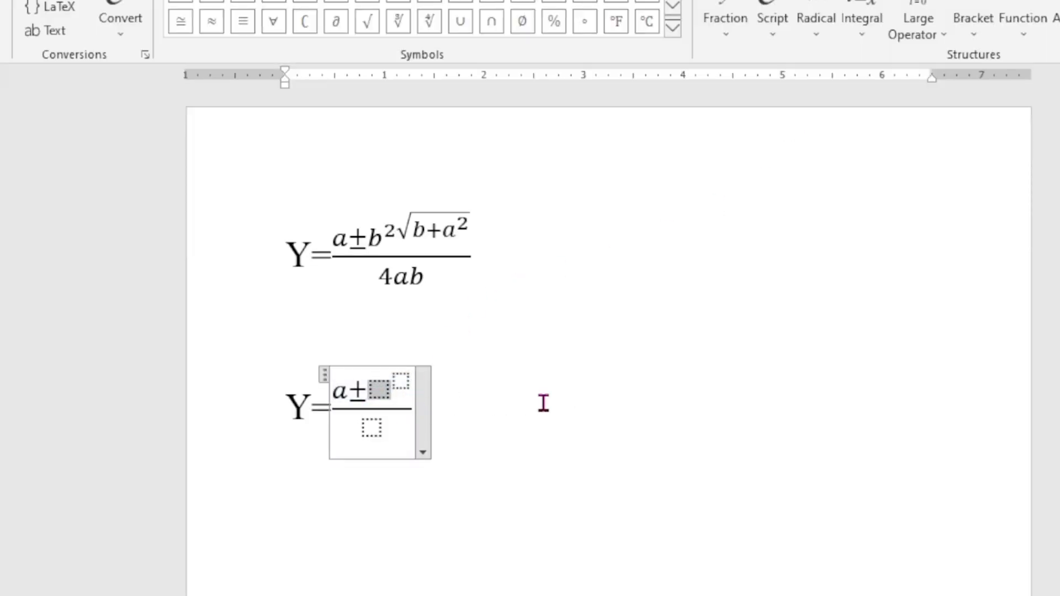
{"action": "type", "text": "b"}
{"action": "left_click", "coordinate": [393, 380]}
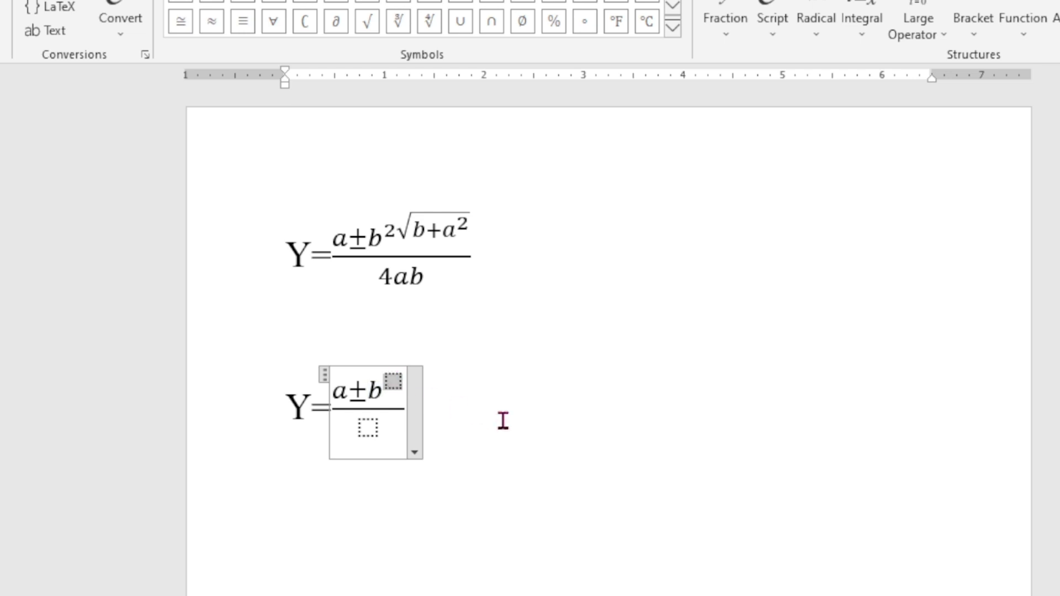
{"action": "type", "text": "2"}
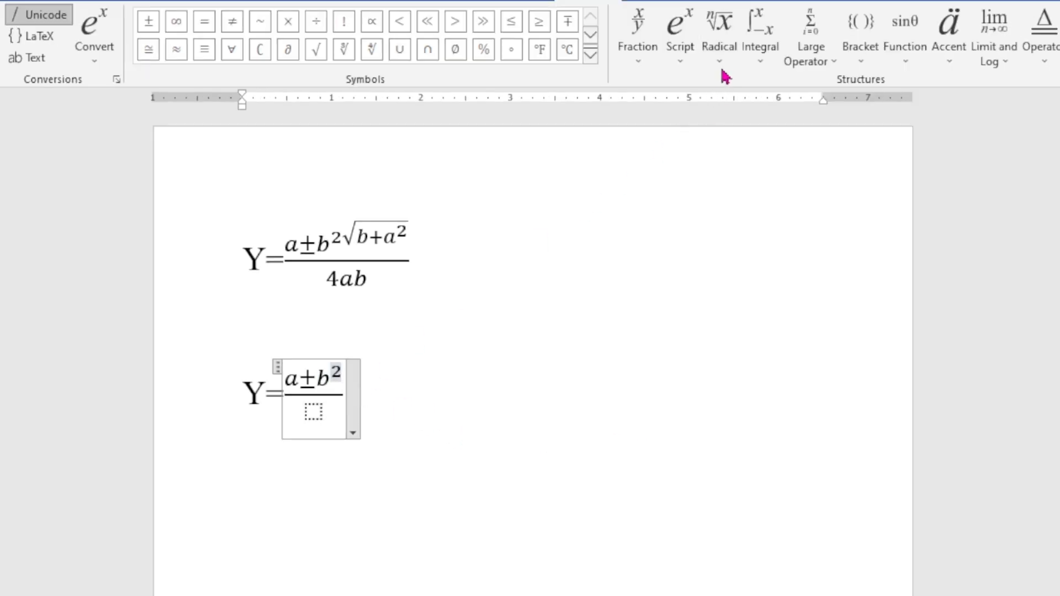
Step: Insert a square root directly after the exponent 2 and enter b+ under it
{"action": "left_click", "coordinate": [724, 62]}
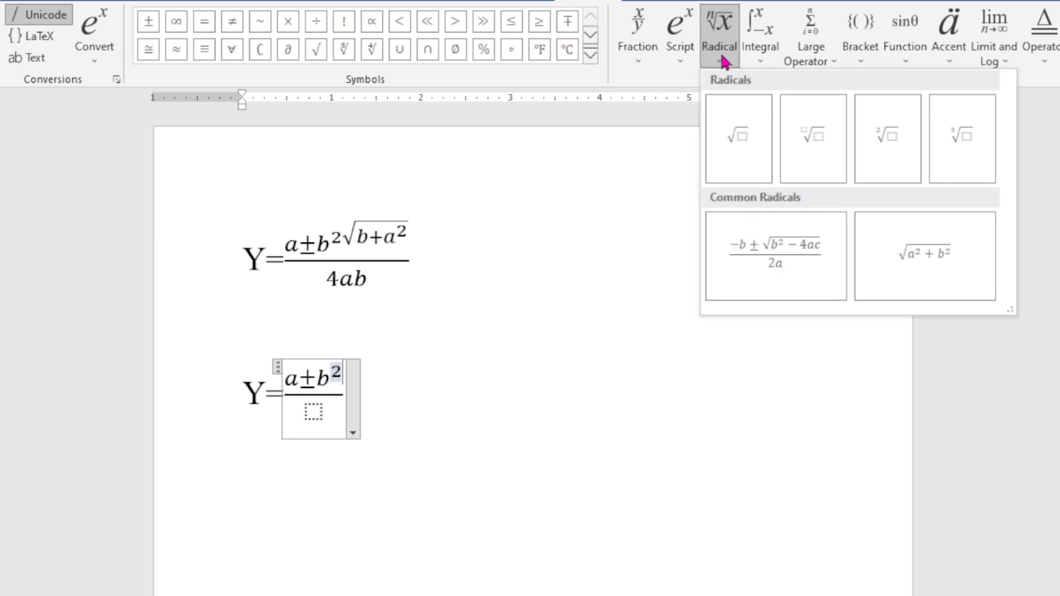
{"action": "left_click", "coordinate": [752, 150]}
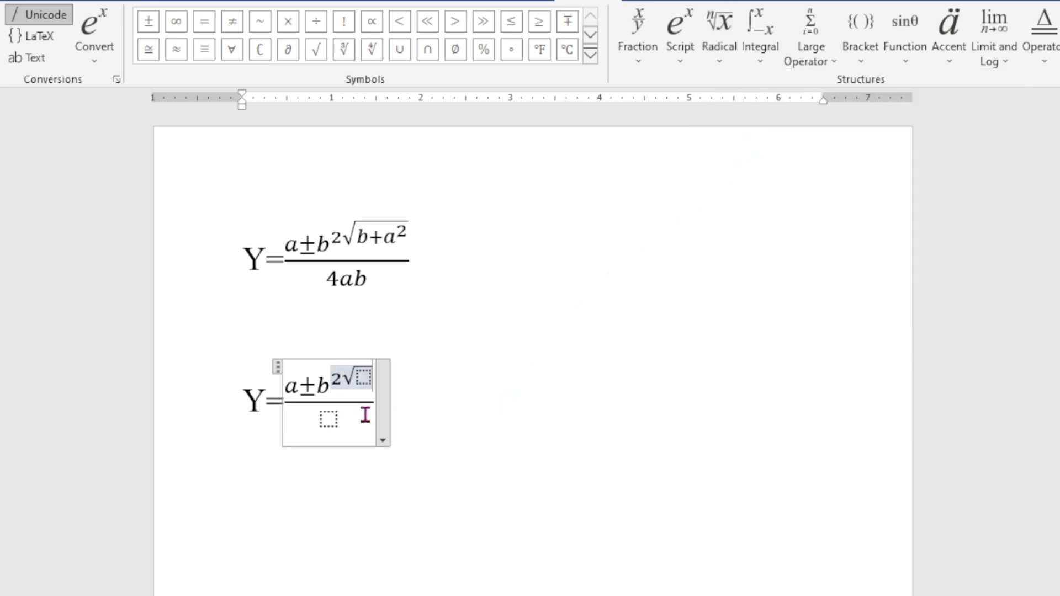
{"action": "left_click", "coordinate": [365, 377]}
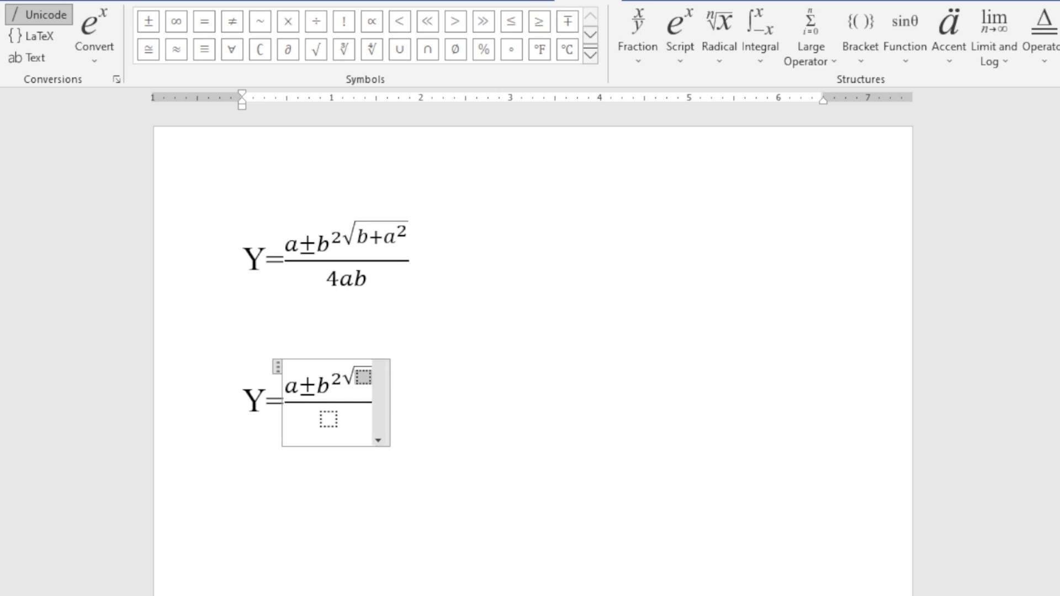
{"action": "type", "text": "b+"}
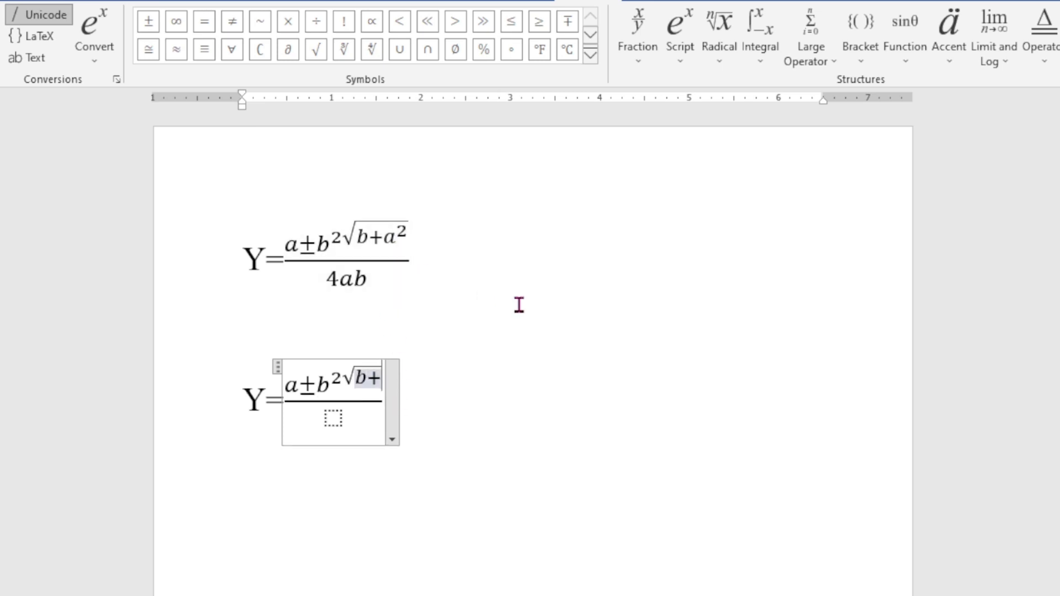
Step: Add a superscript structure after b+ inside the square root, with base a and exponent 2
{"action": "left_click", "coordinate": [672, 62]}
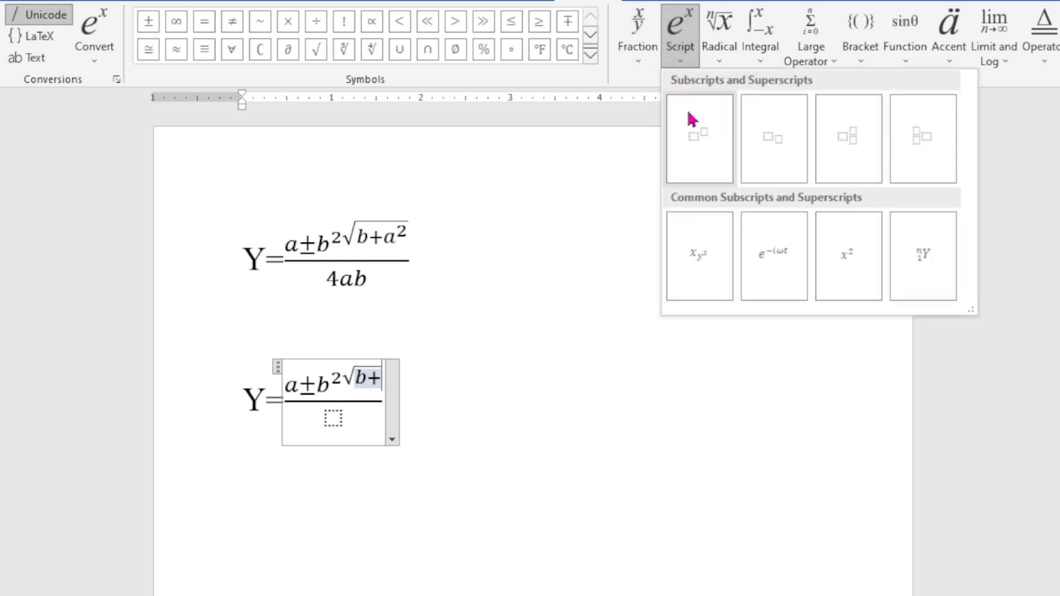
{"action": "left_click", "coordinate": [691, 157]}
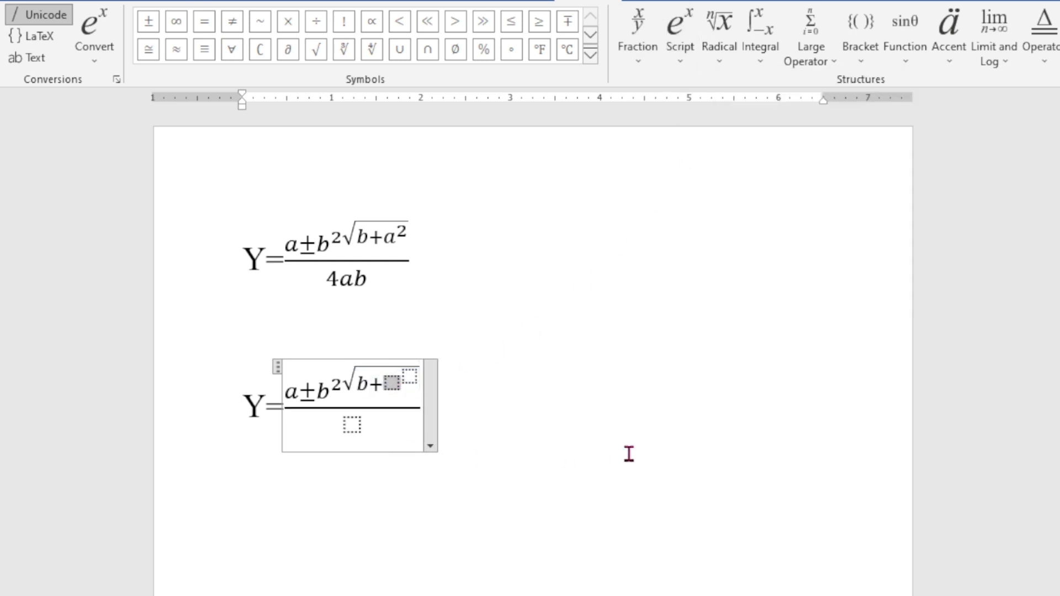
{"action": "type", "text": "a"}
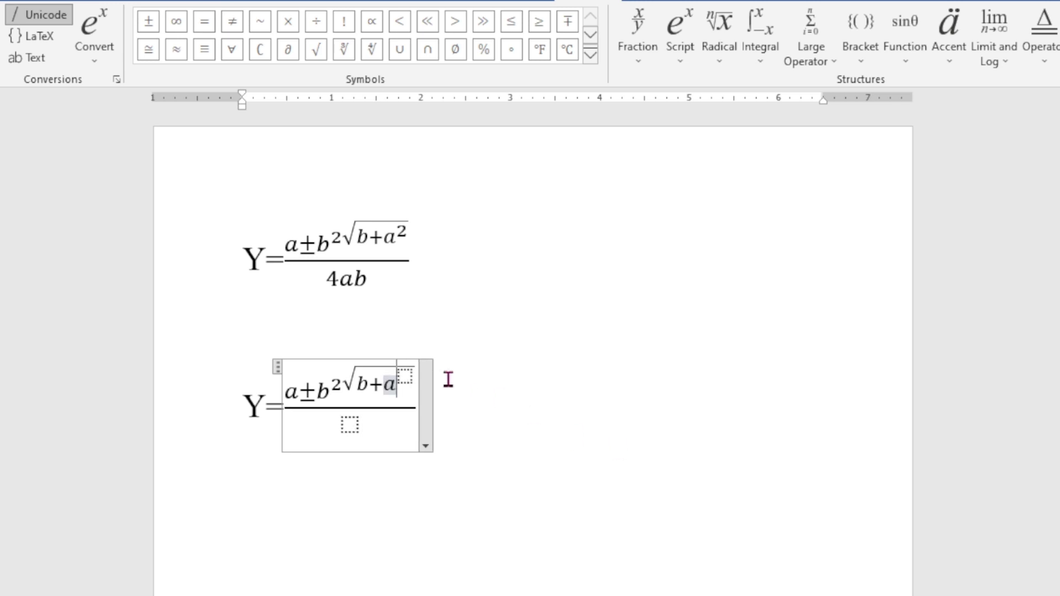
{"action": "left_click", "coordinate": [407, 377]}
{"action": "type", "text": "2"}
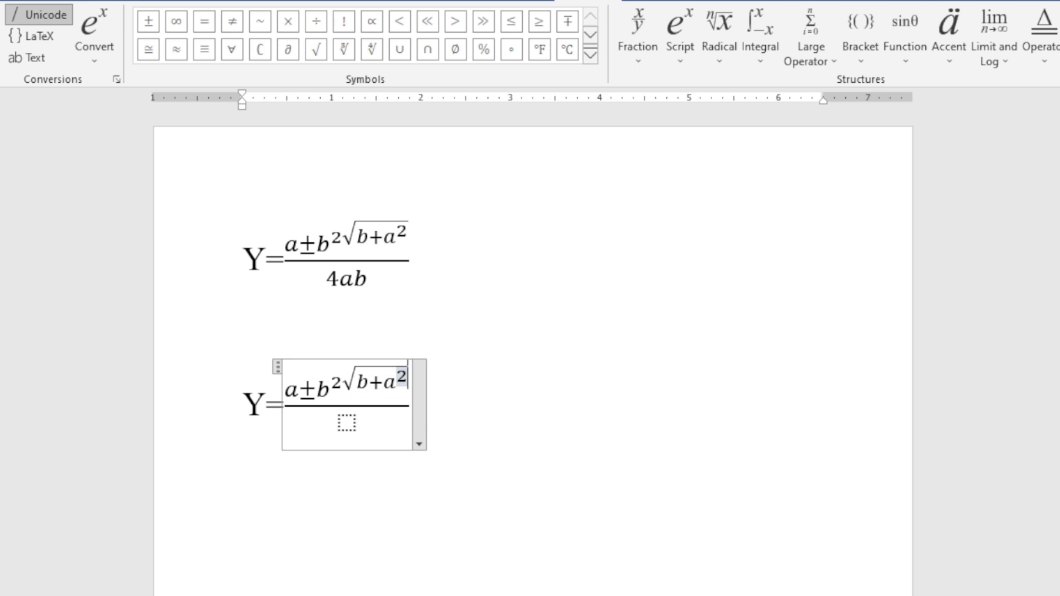
Step: Enter 4ab as the fraction's denominator and leave the equation
{"action": "left_click", "coordinate": [345, 422]}
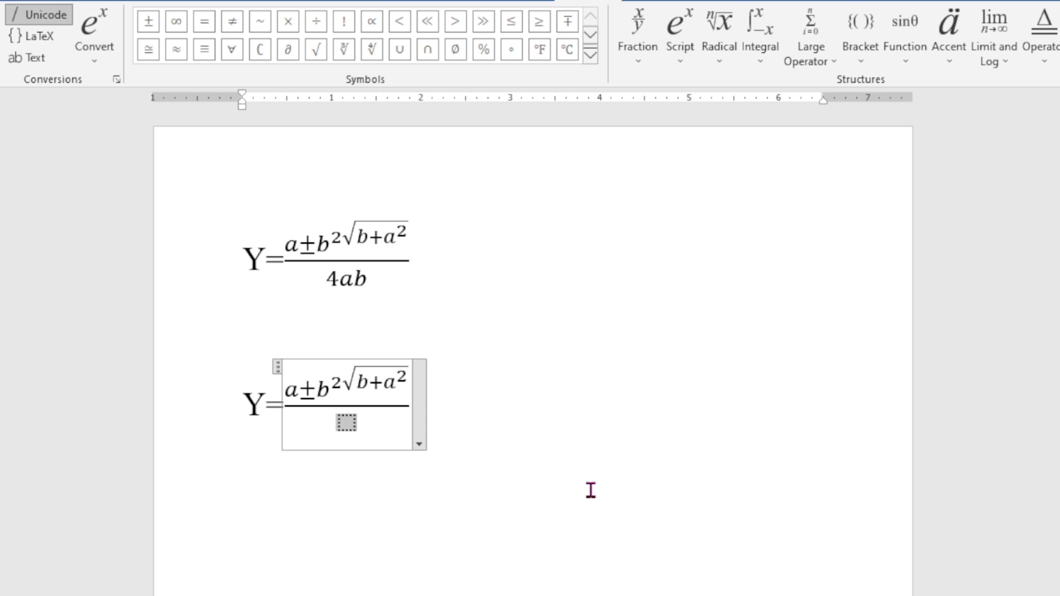
{"action": "type", "text": "4ab"}
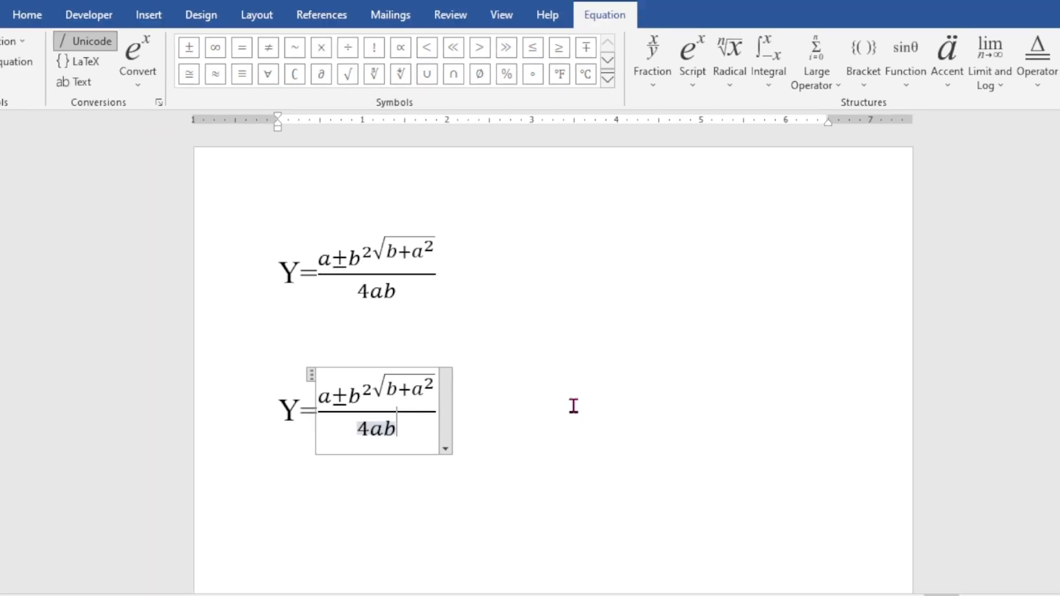
{"action": "left_click", "coordinate": [571, 407]}
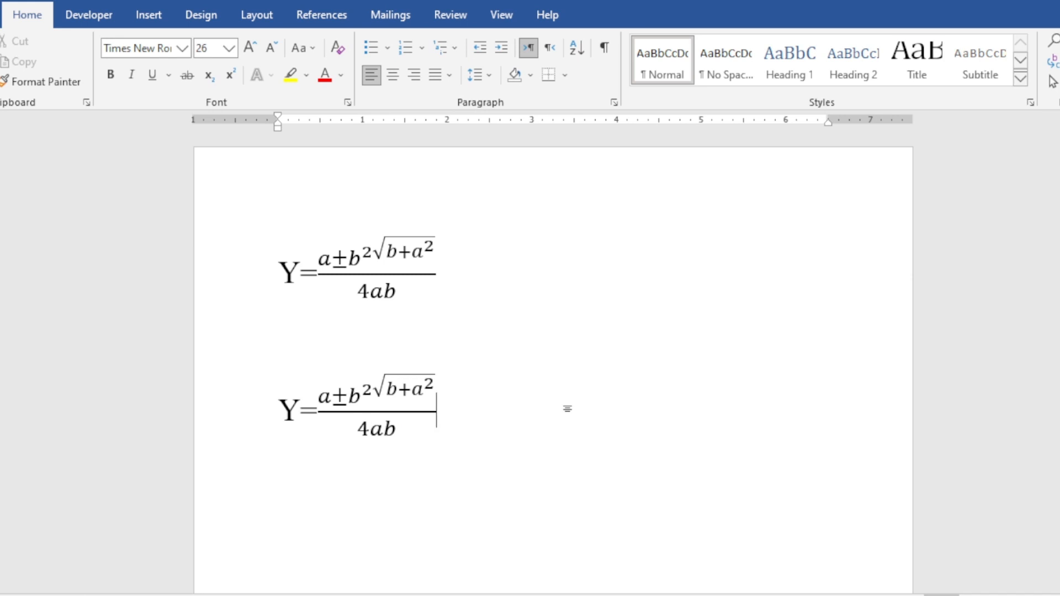
Step: Delete the extra blank lines between the new Y formula and the summation formula below it
{"action": "left_click", "coordinate": [470, 548]}
{"action": "key", "text": "BackSpace"}
{"action": "key", "text": "BackSpace"}
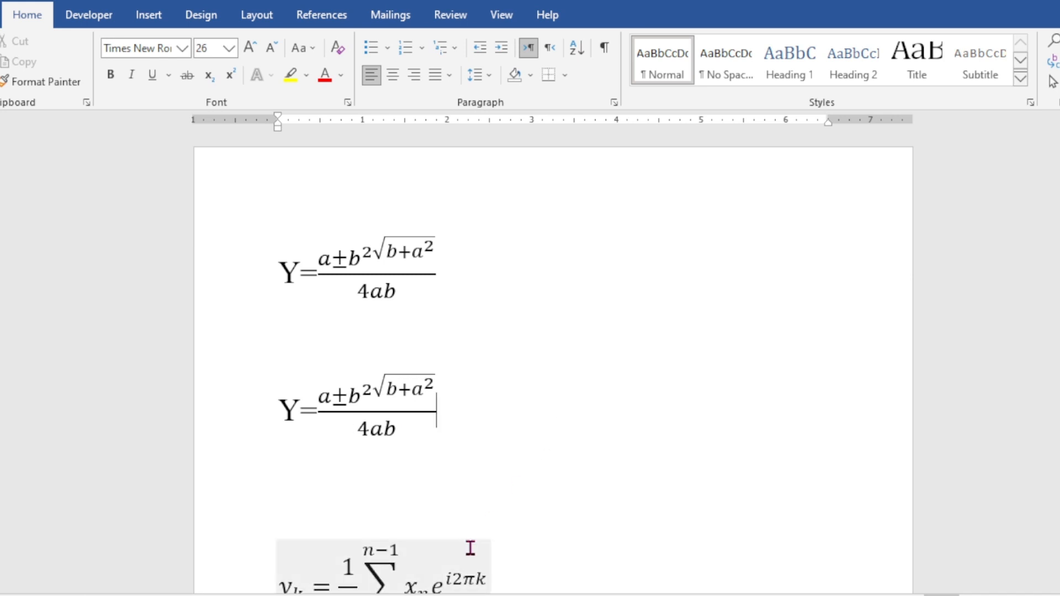
Step: Insert a blank equation below the summation formula for y_k and select its placeholder with the equation tools shown
{"action": "scroll", "coordinate": [496, 544], "scroll_direction": "down", "scroll_amount": 6}
{"action": "left_click", "coordinate": [373, 301]}
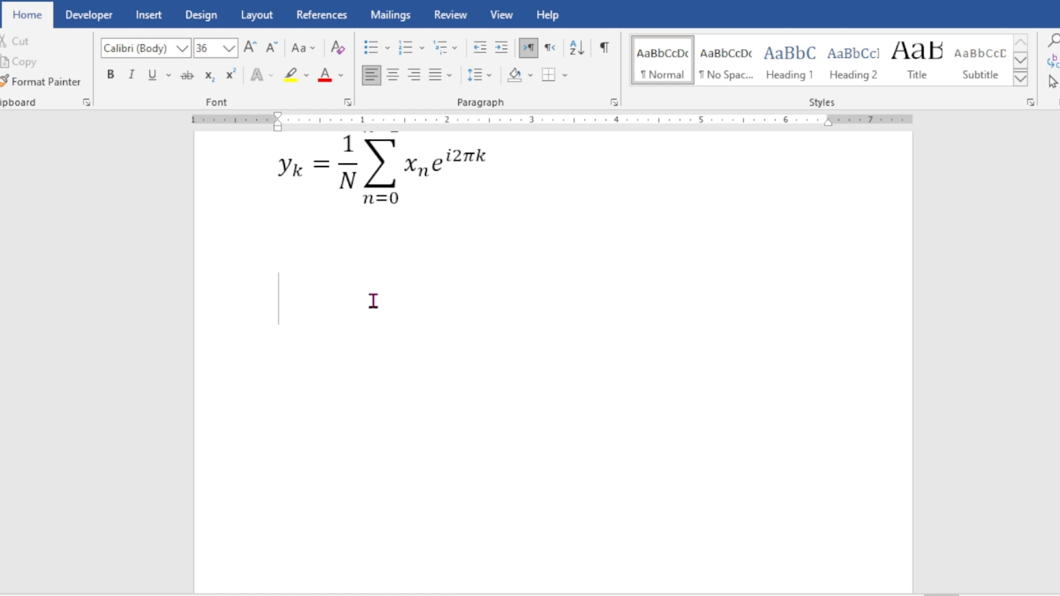
{"action": "scroll", "coordinate": [408, 397], "scroll_direction": "up", "scroll_amount": 3}
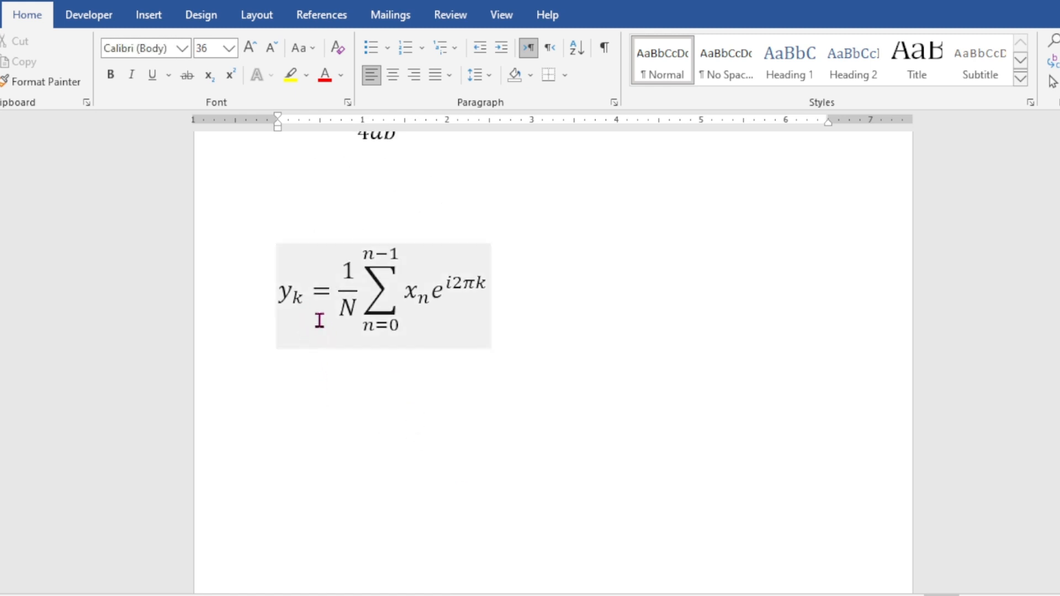
{"action": "left_click", "coordinate": [315, 313]}
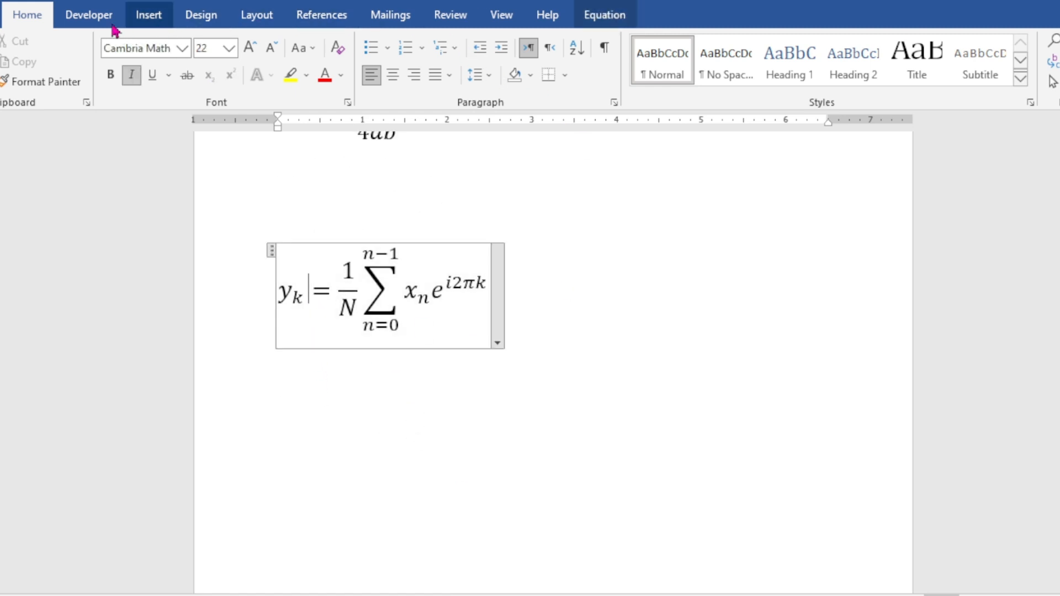
{"action": "left_click", "coordinate": [148, 15]}
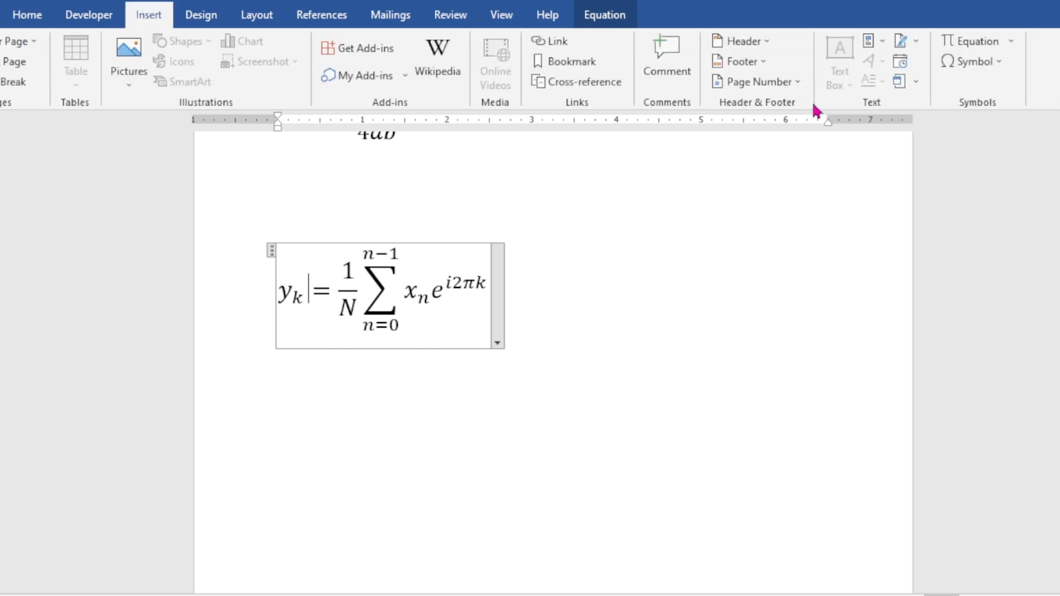
{"action": "left_click", "coordinate": [965, 41]}
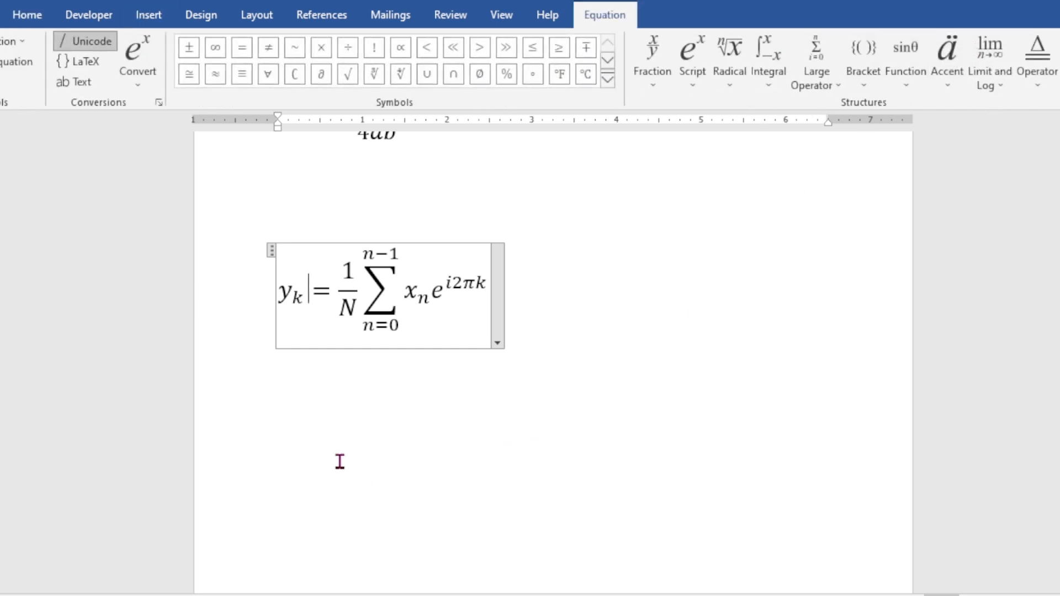
{"action": "left_click", "coordinate": [347, 305]}
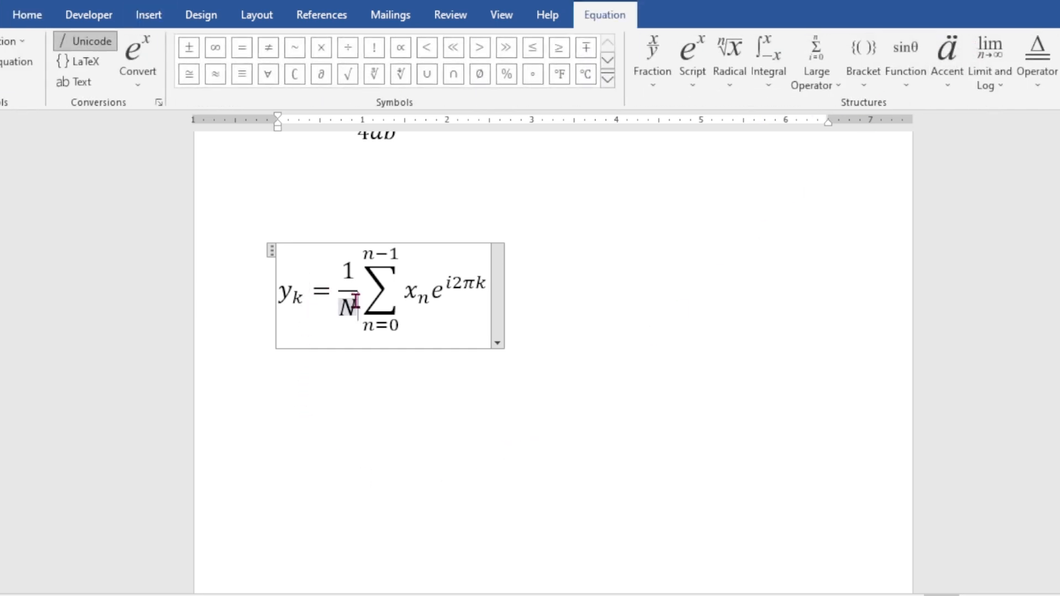
{"action": "left_click", "coordinate": [299, 301]}
{"action": "left_click", "coordinate": [285, 293]}
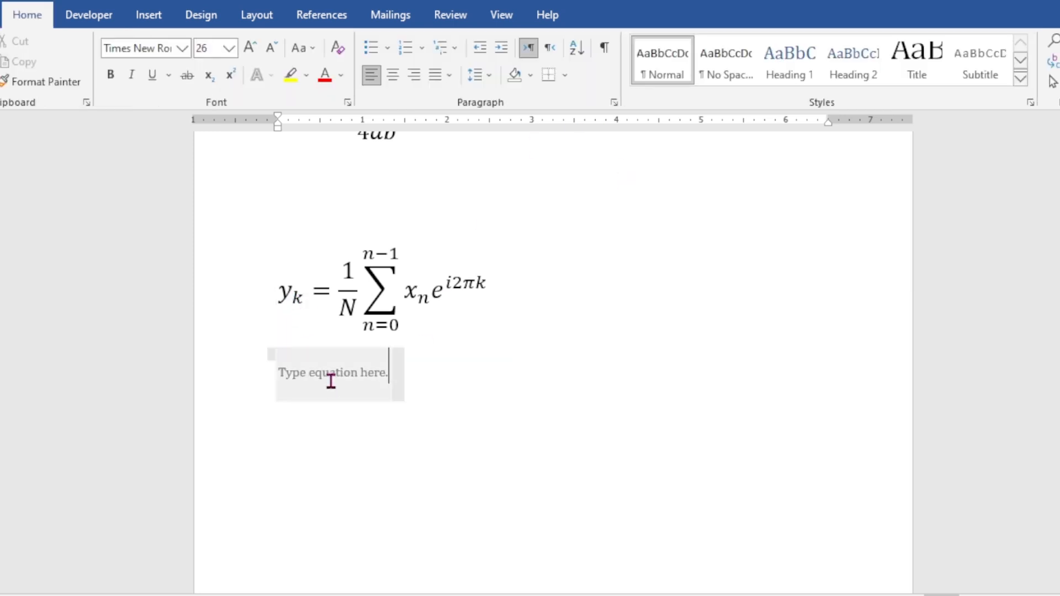
{"action": "left_click", "coordinate": [330, 381]}
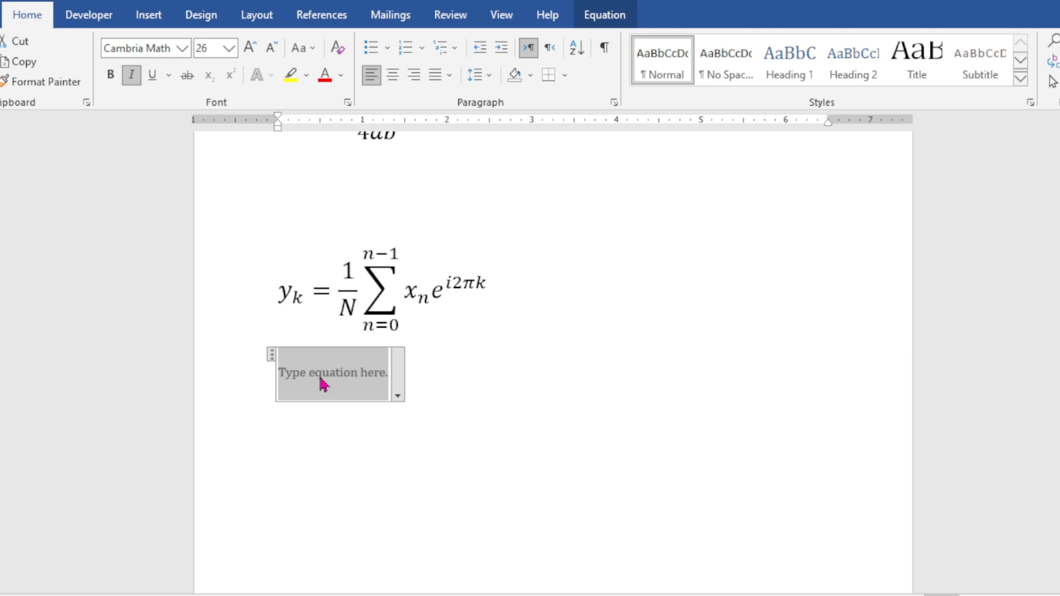
{"action": "left_click", "coordinate": [603, 16]}
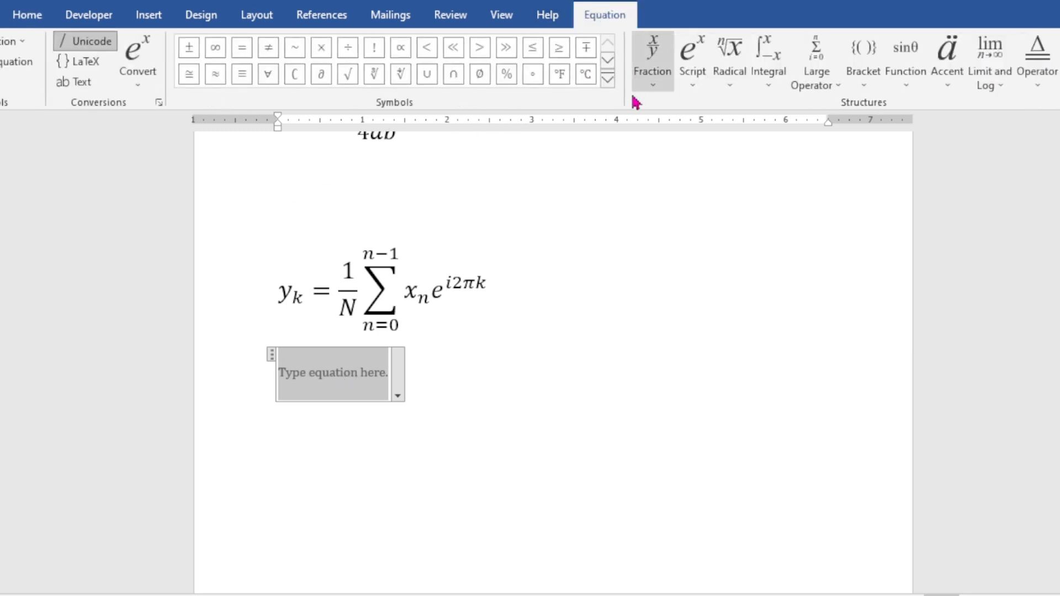
Step: Start the blank equation with a subscript structure of base y and subscript k, followed by an equals sign
{"action": "left_click", "coordinate": [697, 72]}
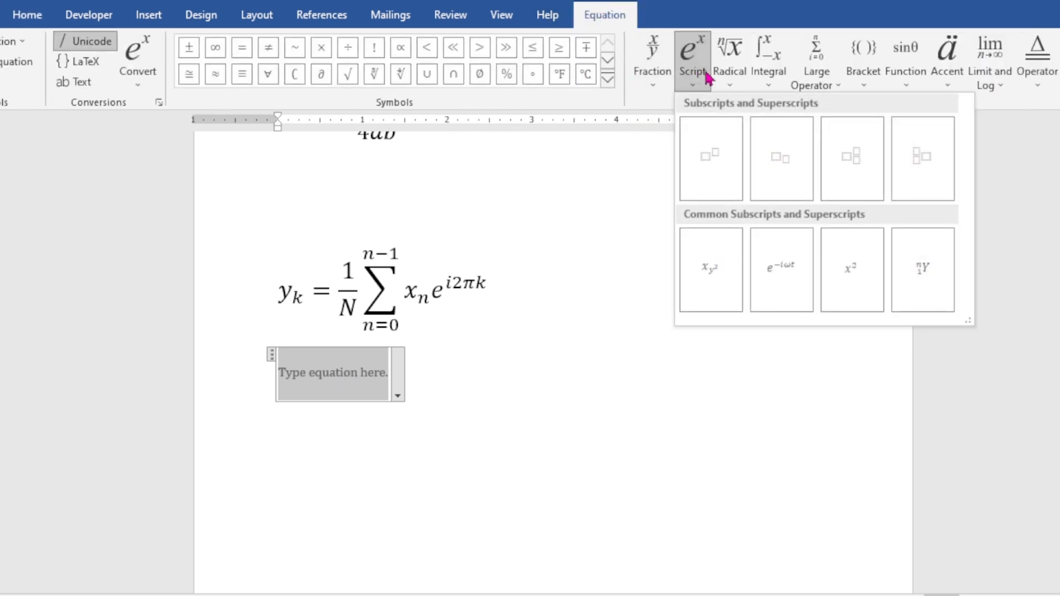
{"action": "left_click", "coordinate": [774, 156]}
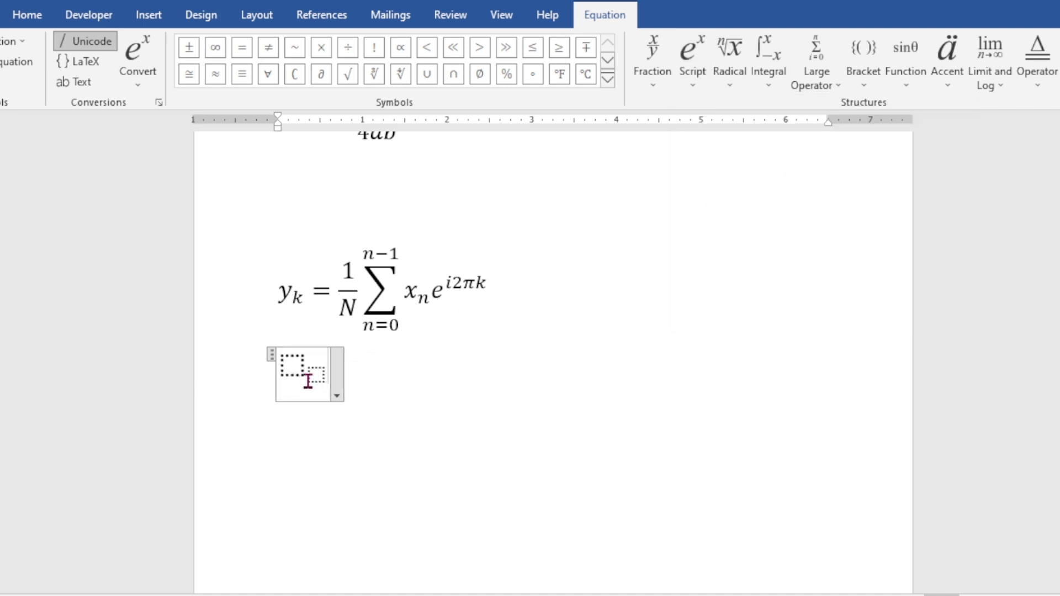
{"action": "left_click", "coordinate": [292, 366]}
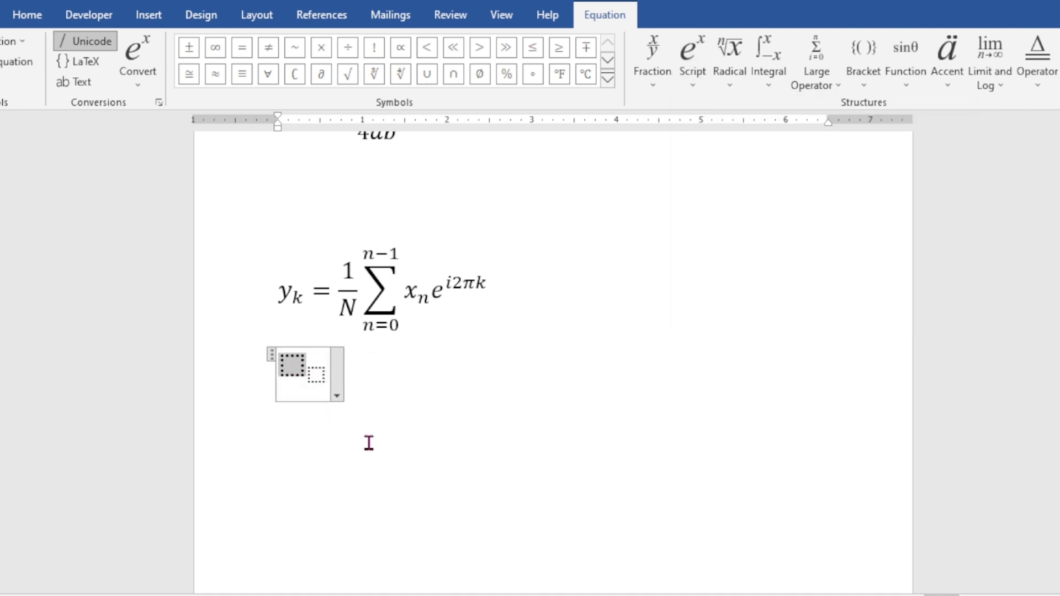
{"action": "type", "text": "Y"}
{"action": "scroll", "coordinate": [353, 436], "scroll_direction": "up", "scroll_amount": 1}
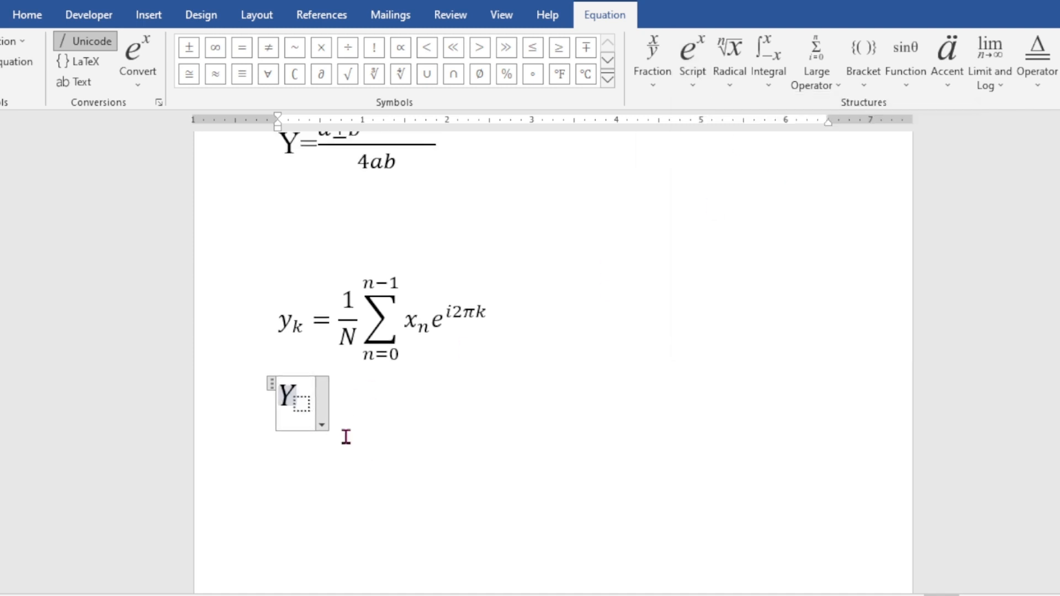
{"action": "key", "text": "BackSpace"}
{"action": "type", "text": "y"}
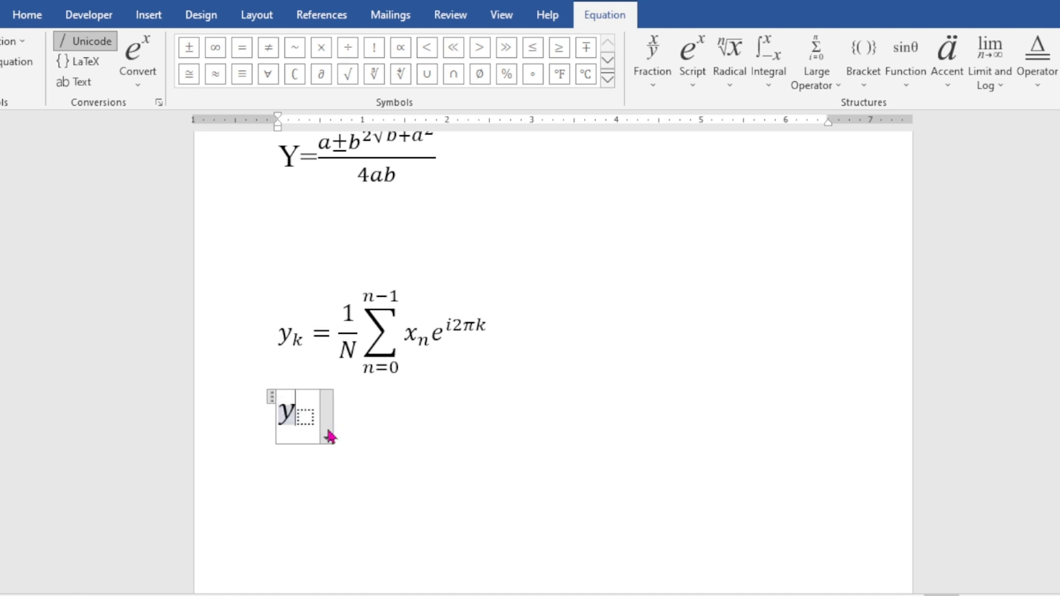
{"action": "key", "text": "Right"}
{"action": "type", "text": "k"}
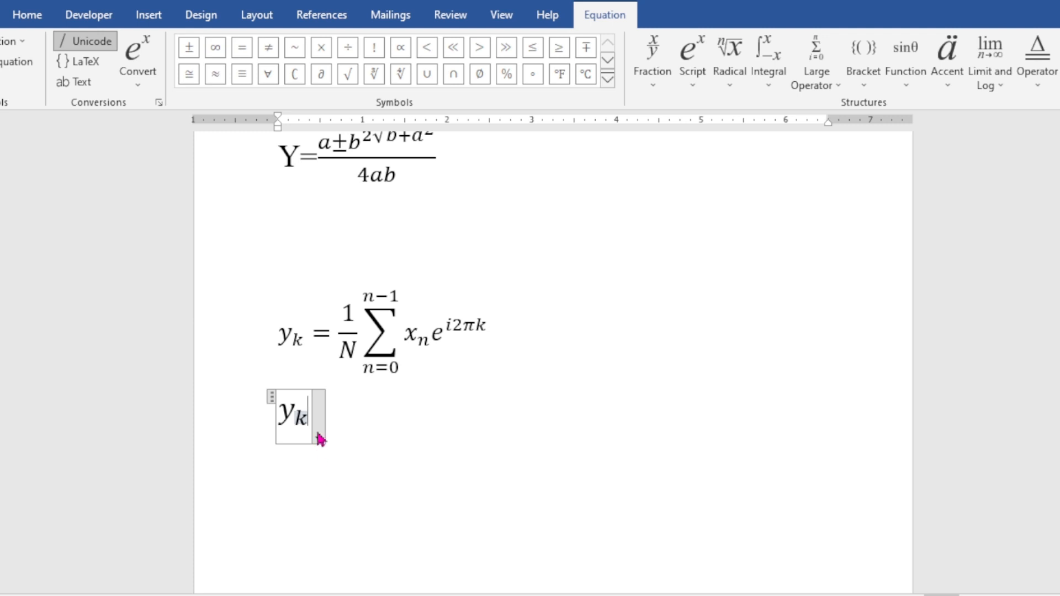
{"action": "key", "text": "Right"}
{"action": "type", "text": "="}
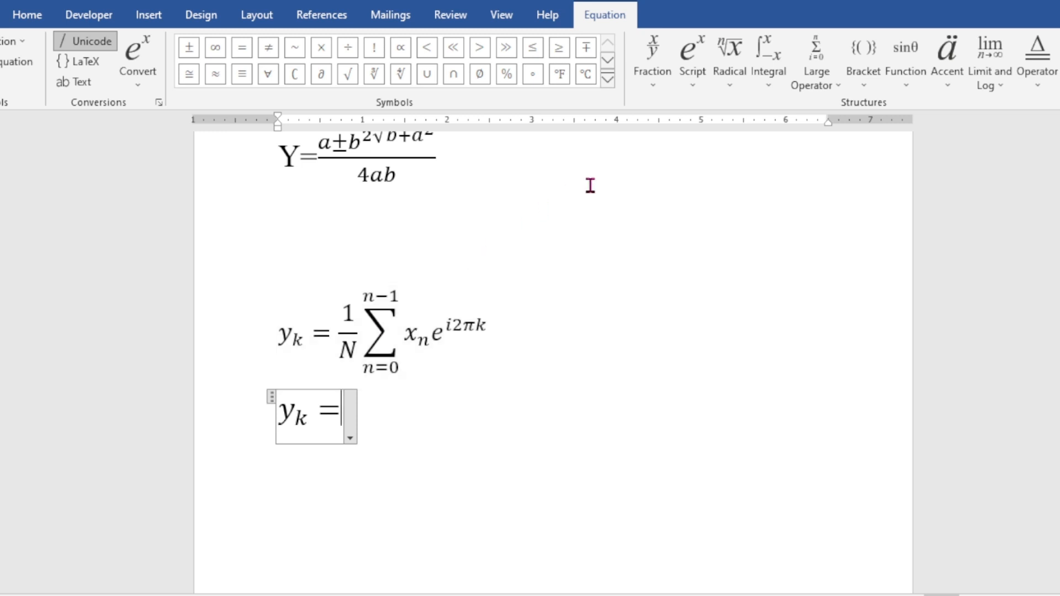
Step: Add a stacked fraction after the equals sign with numerator 1 and denominator N
{"action": "left_click", "coordinate": [654, 87]}
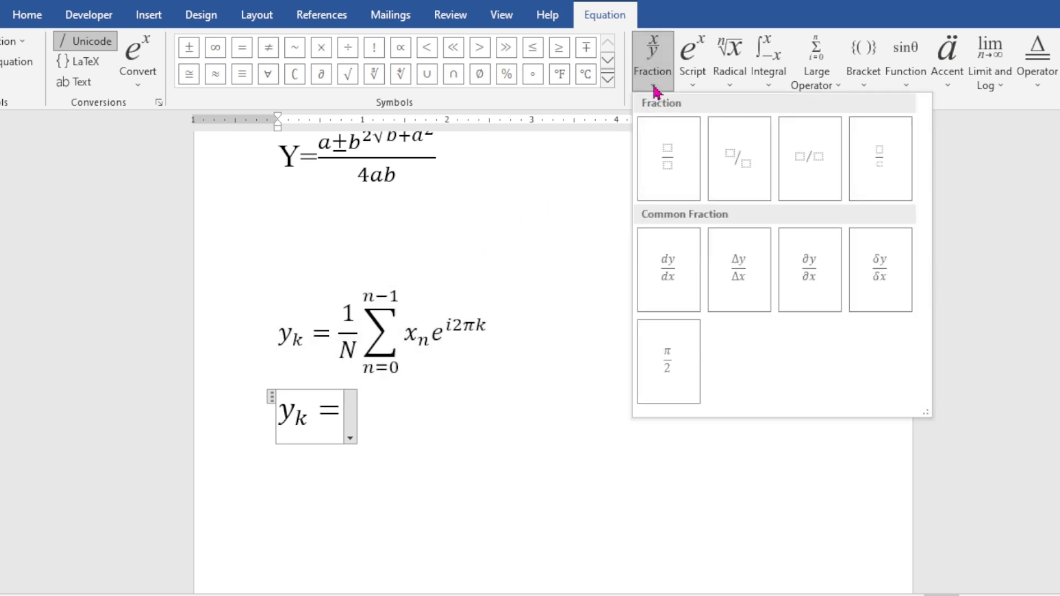
{"action": "left_click", "coordinate": [674, 173]}
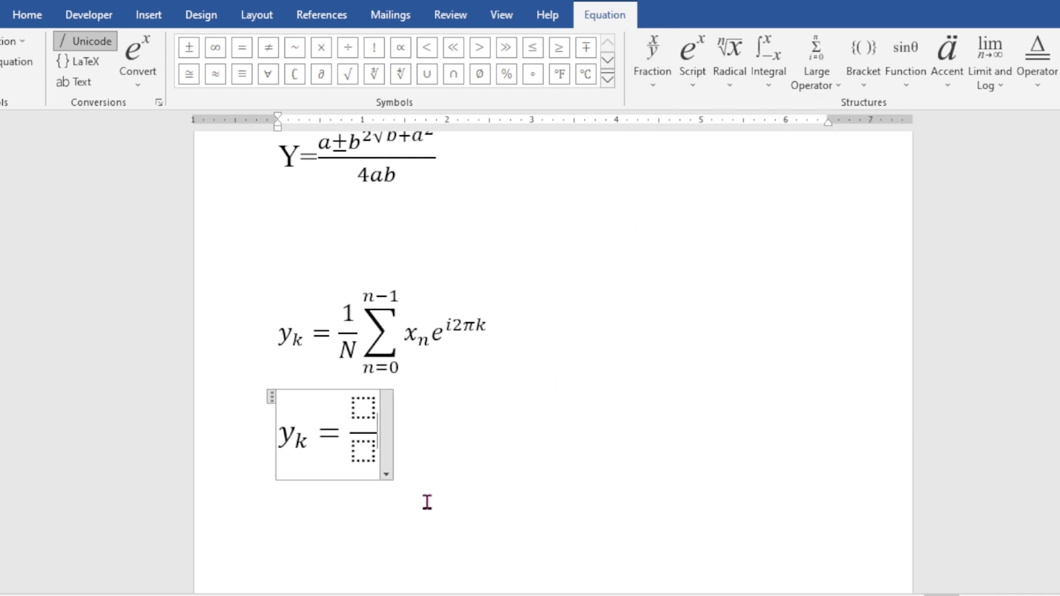
{"action": "left_click", "coordinate": [364, 405]}
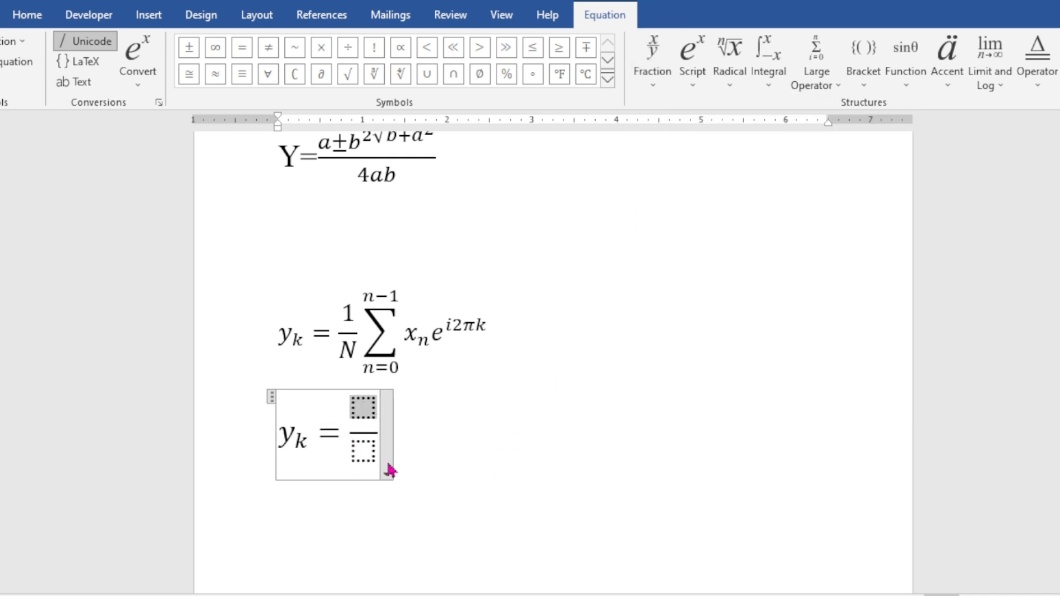
{"action": "type", "text": "1"}
{"action": "key", "text": "Down"}
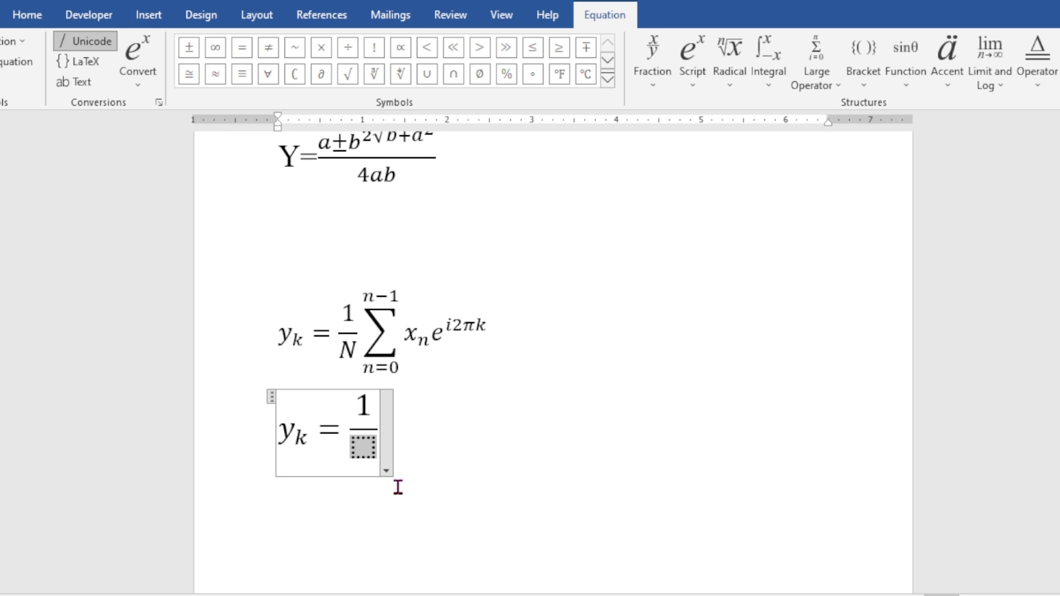
{"action": "type", "text": "n"}
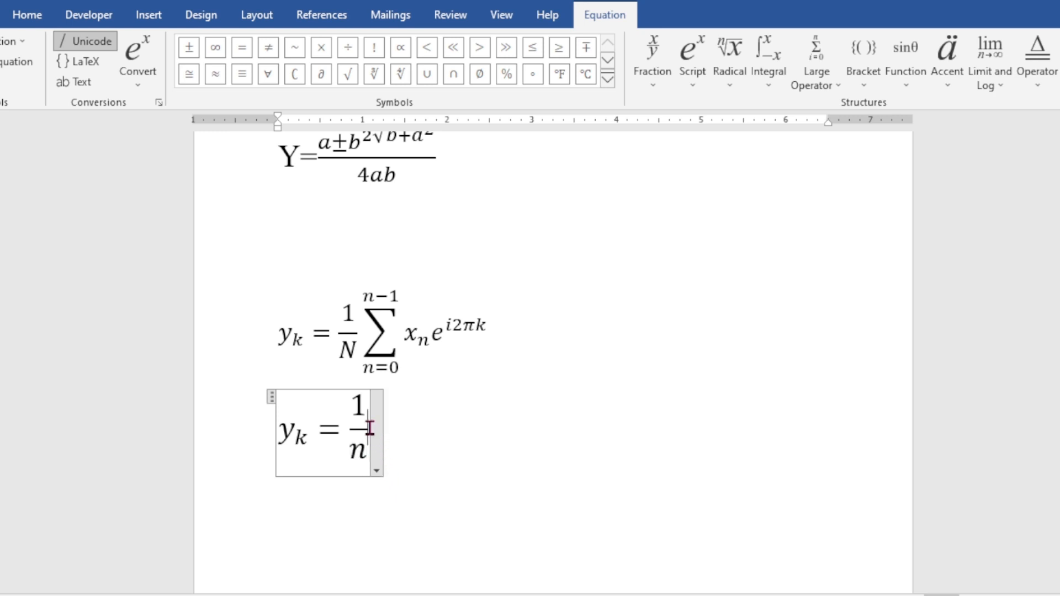
{"action": "scroll", "coordinate": [427, 446], "scroll_direction": "up", "scroll_amount": 1}
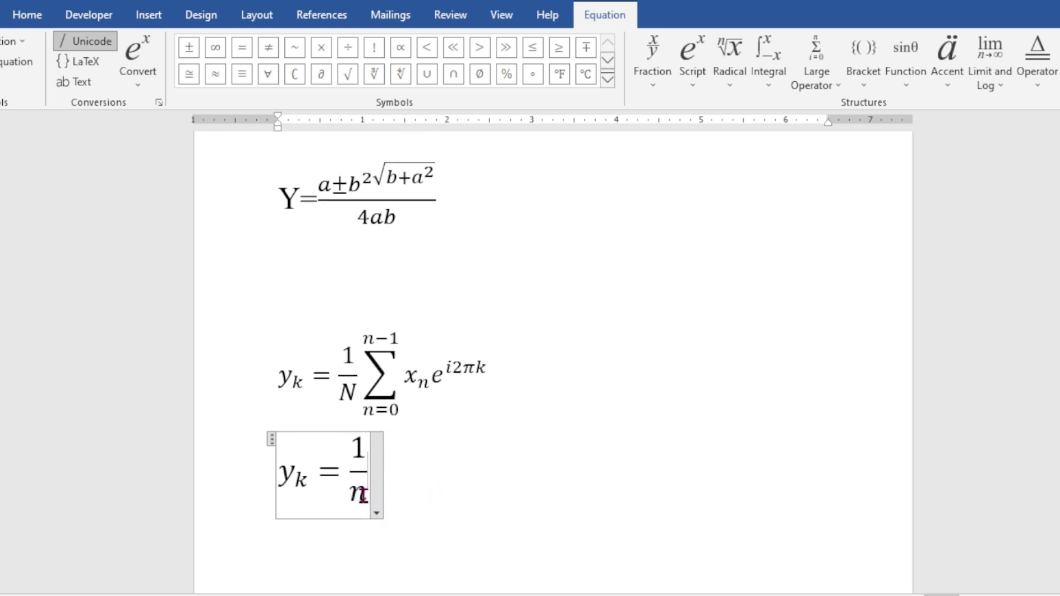
{"action": "key", "text": "BackSpace"}
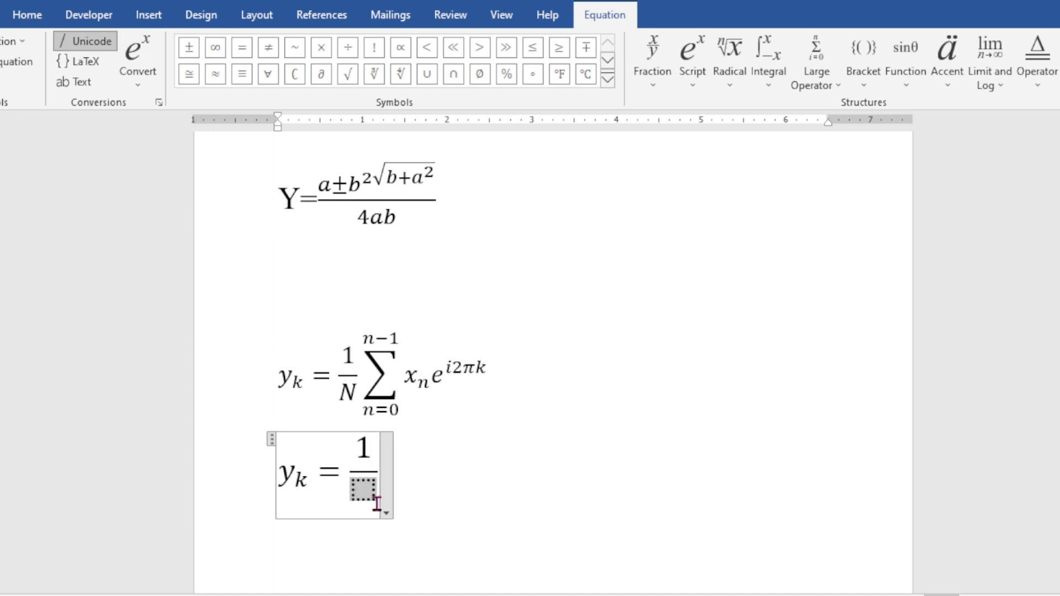
{"action": "type", "text": "N"}
{"action": "left_click", "coordinate": [730, 61]}
{"action": "left_click", "coordinate": [703, 130]}
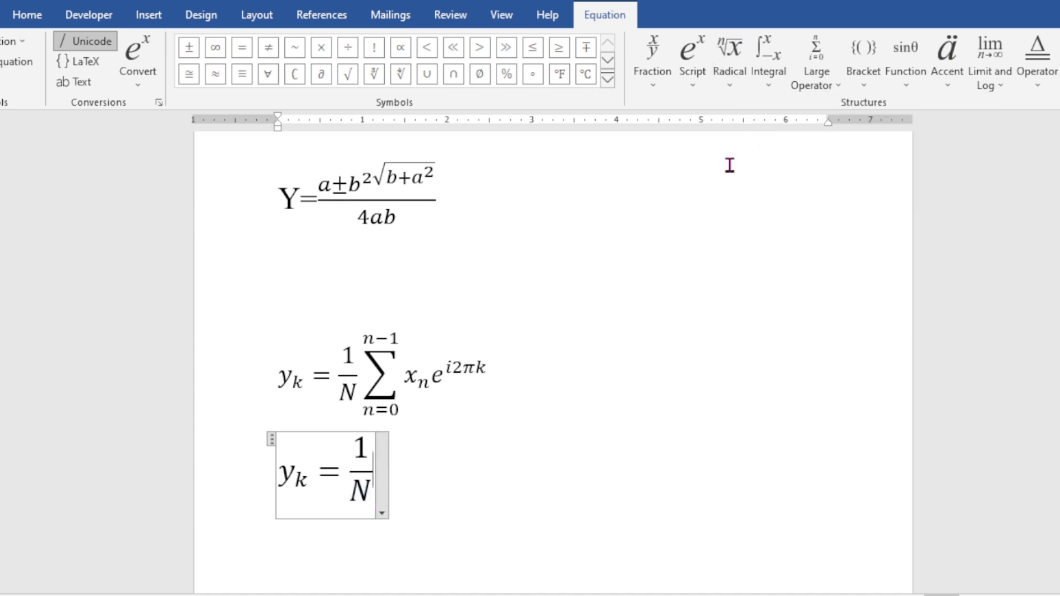
Step: Add a summation with limits above and below after the fraction, using upper limit n-1 and lower limit n=0
{"action": "left_click", "coordinate": [826, 87]}
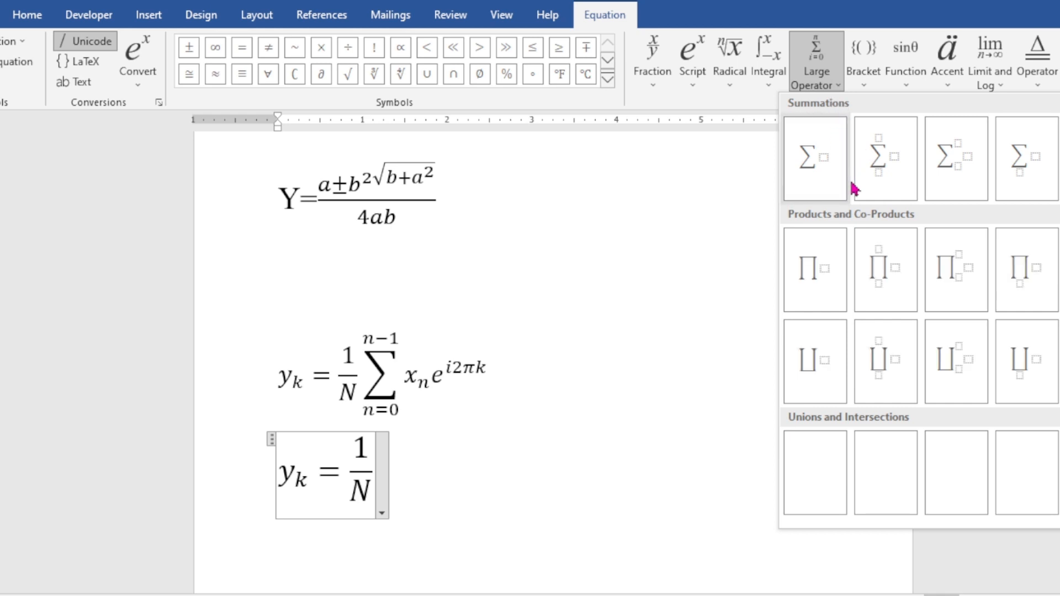
{"action": "left_click", "coordinate": [898, 159]}
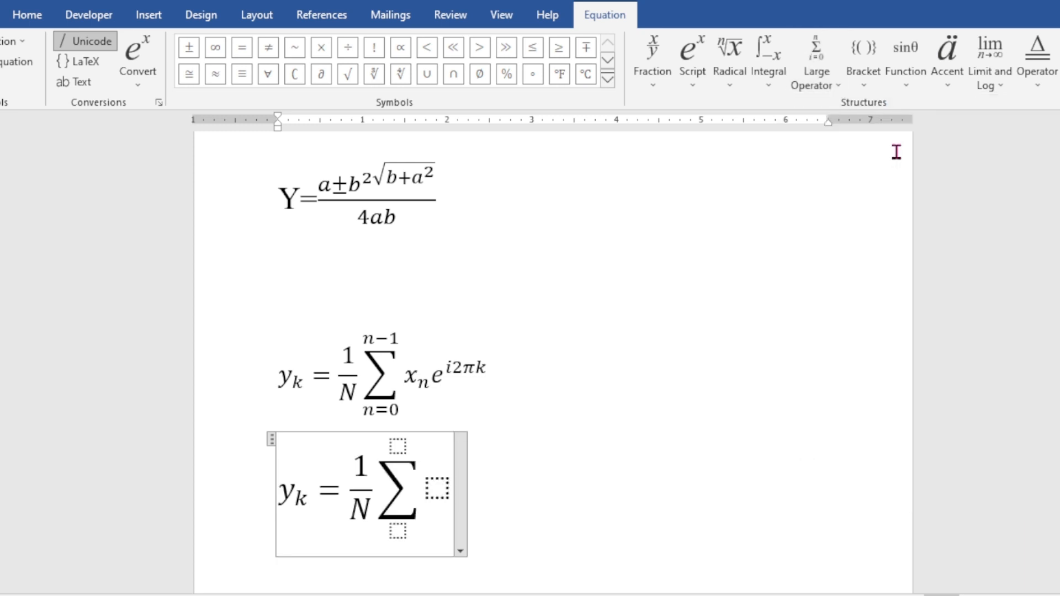
{"action": "left_click", "coordinate": [398, 445]}
{"action": "type", "text": "n"}
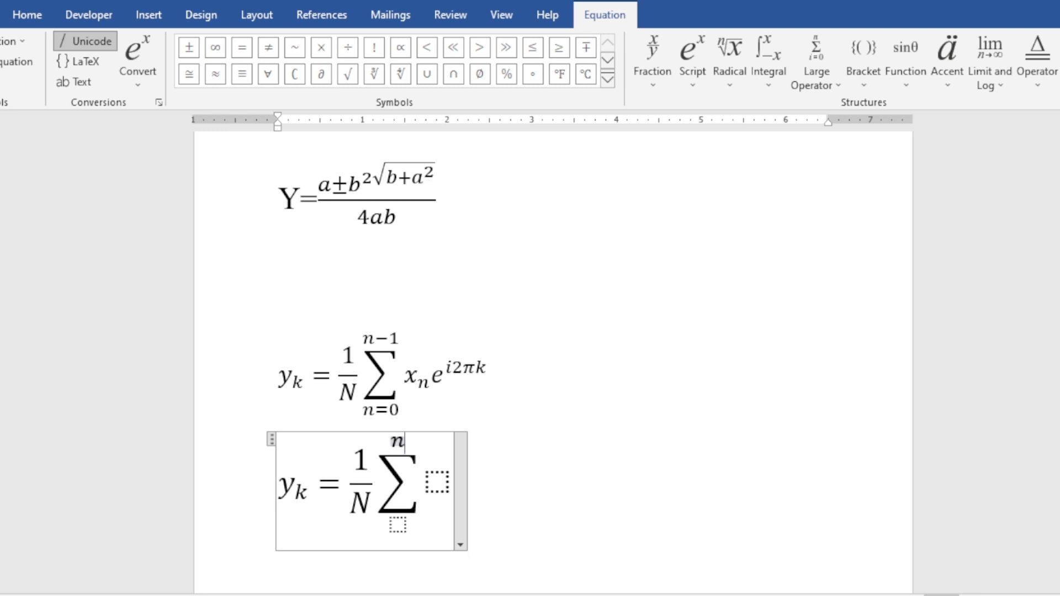
{"action": "type", "text": "-1"}
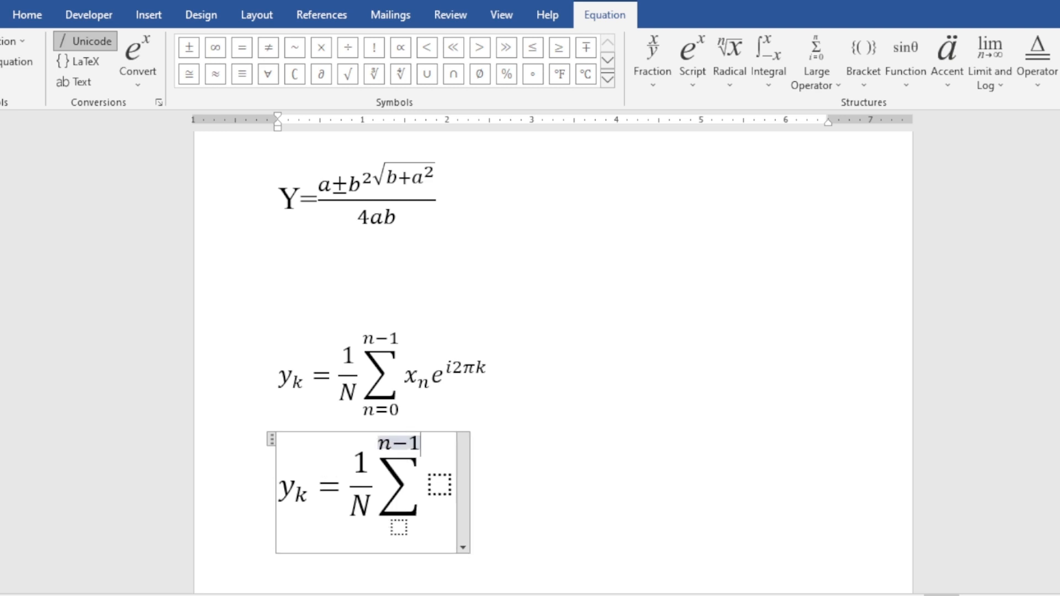
{"action": "left_click", "coordinate": [399, 526]}
{"action": "type", "text": "n"}
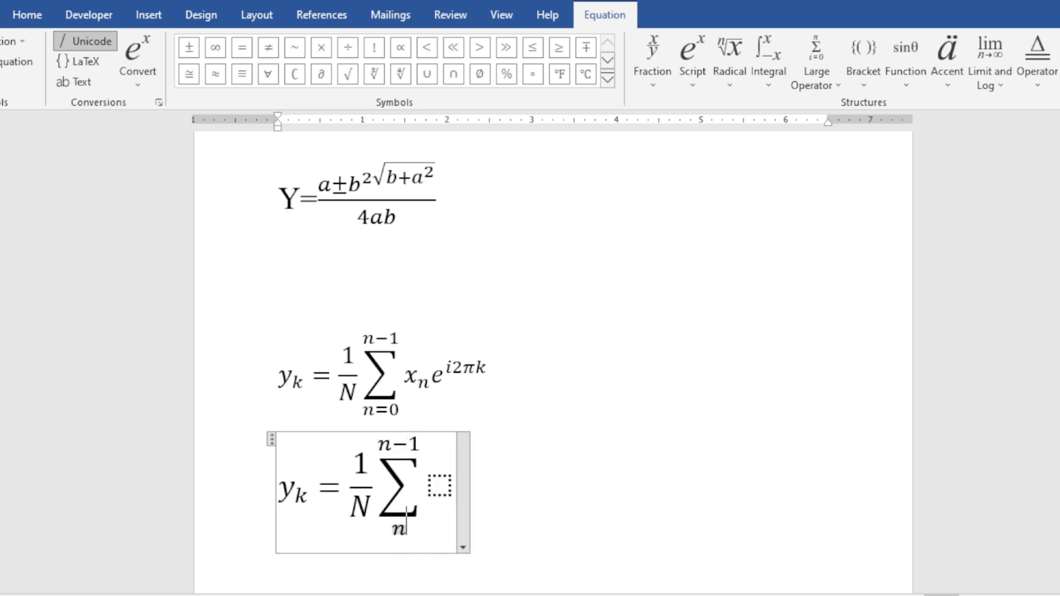
{"action": "type", "text": "=0"}
Step: Fill the summation's body with a subscript structure of base x and subscript n
{"action": "left_click", "coordinate": [444, 483]}
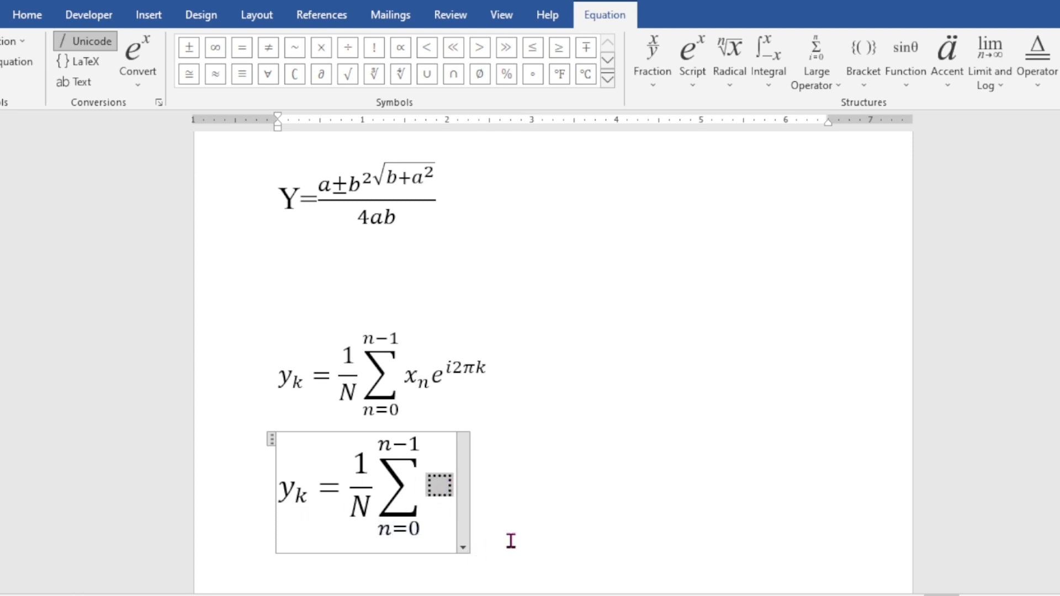
{"action": "left_click", "coordinate": [694, 82]}
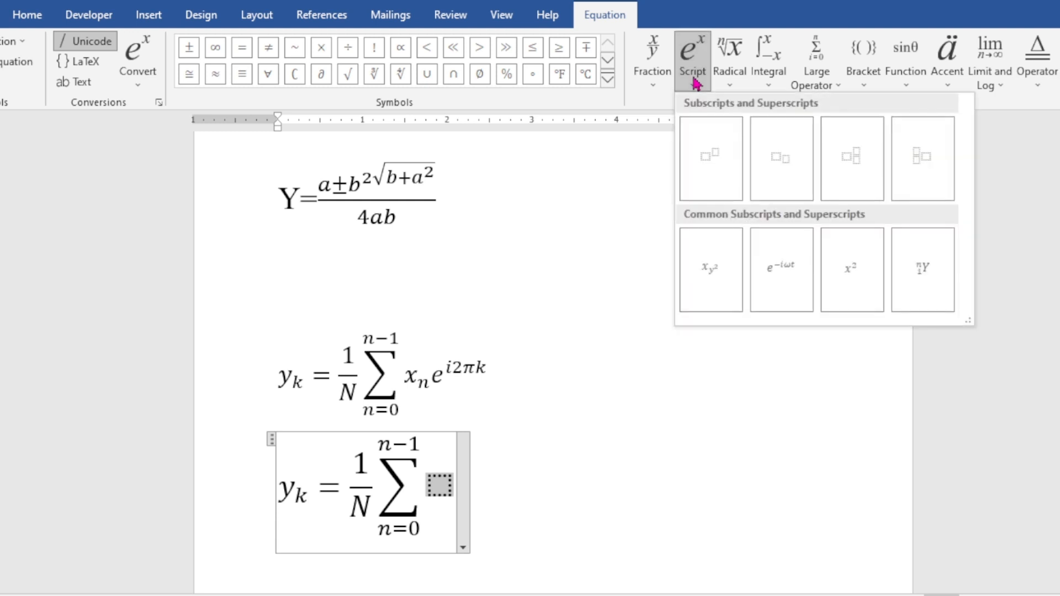
{"action": "left_click", "coordinate": [774, 172]}
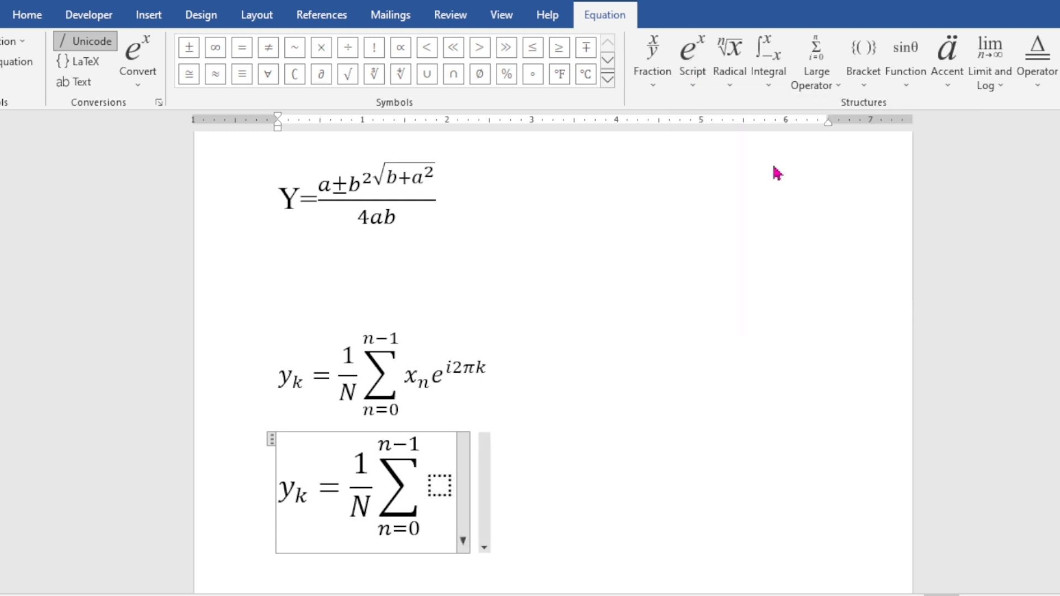
{"action": "left_click", "coordinate": [442, 489]}
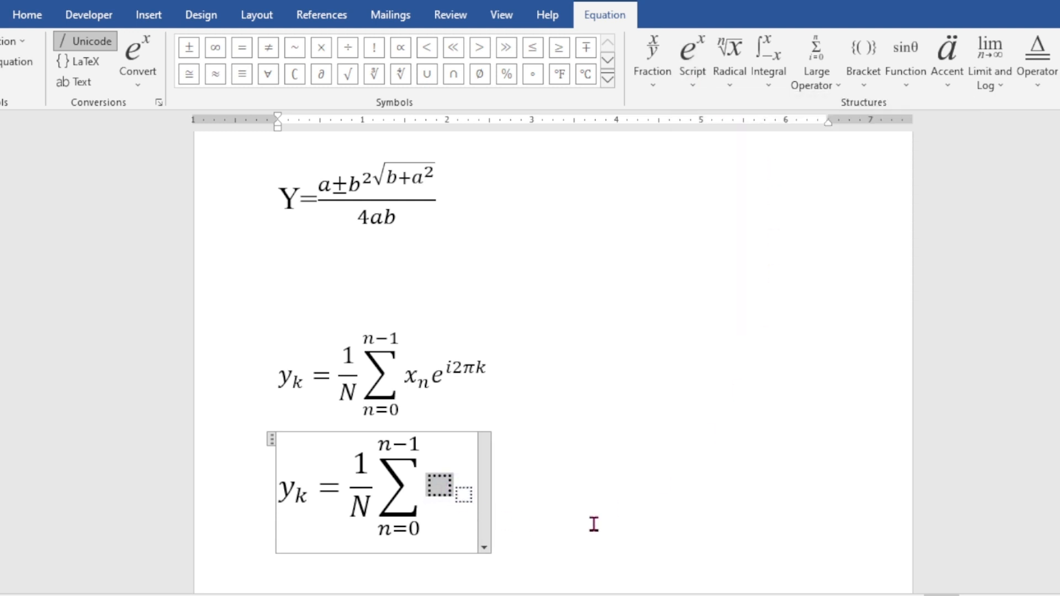
{"action": "type", "text": "x"}
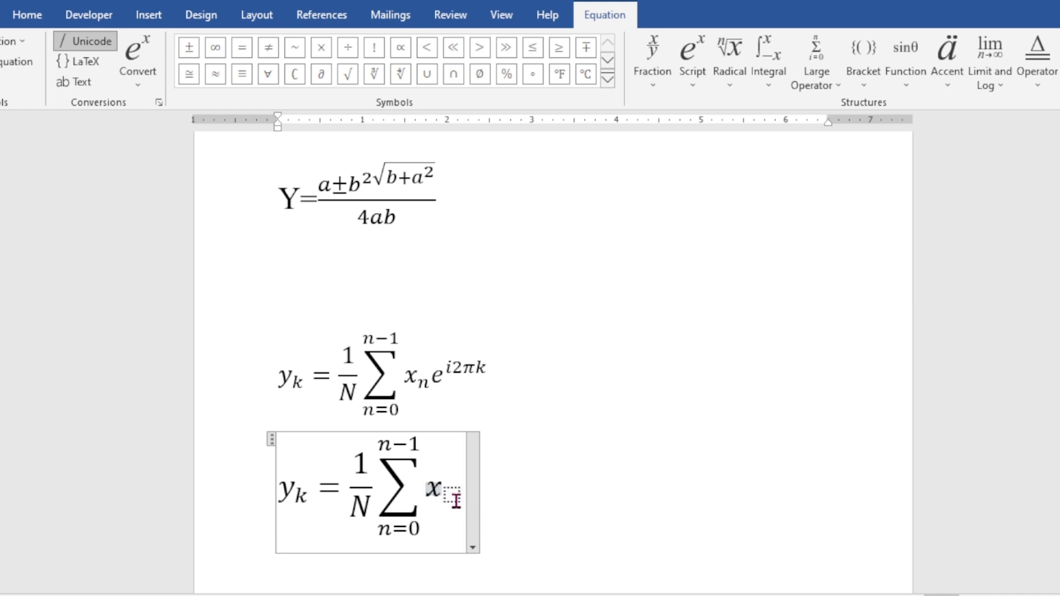
{"action": "left_click", "coordinate": [452, 495]}
{"action": "type", "text": "n"}
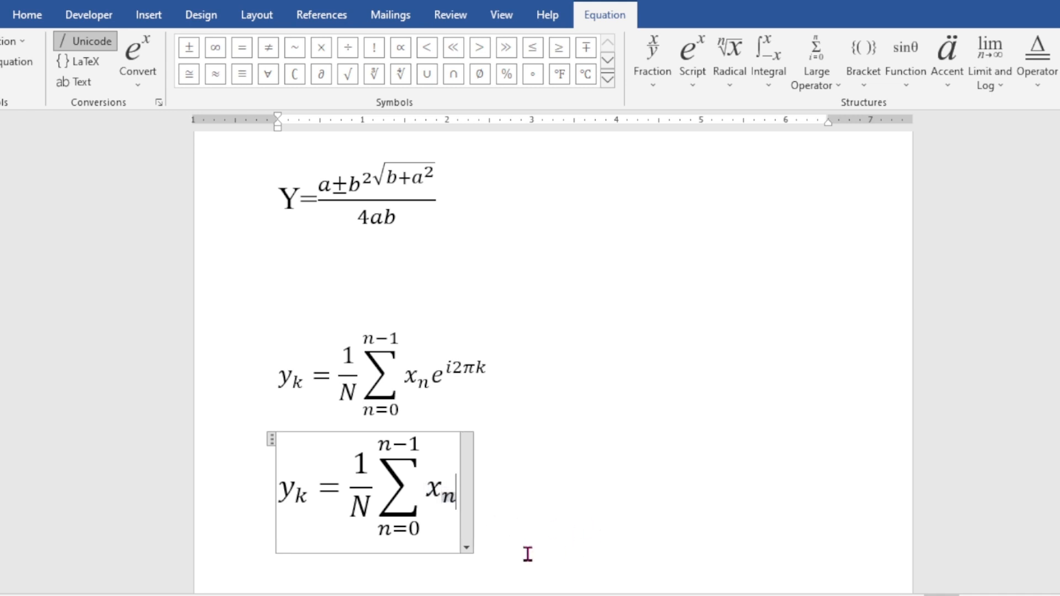
Step: Add a superscript structure after x_n with base e and begin its exponent with i2
{"action": "left_click", "coordinate": [460, 482]}
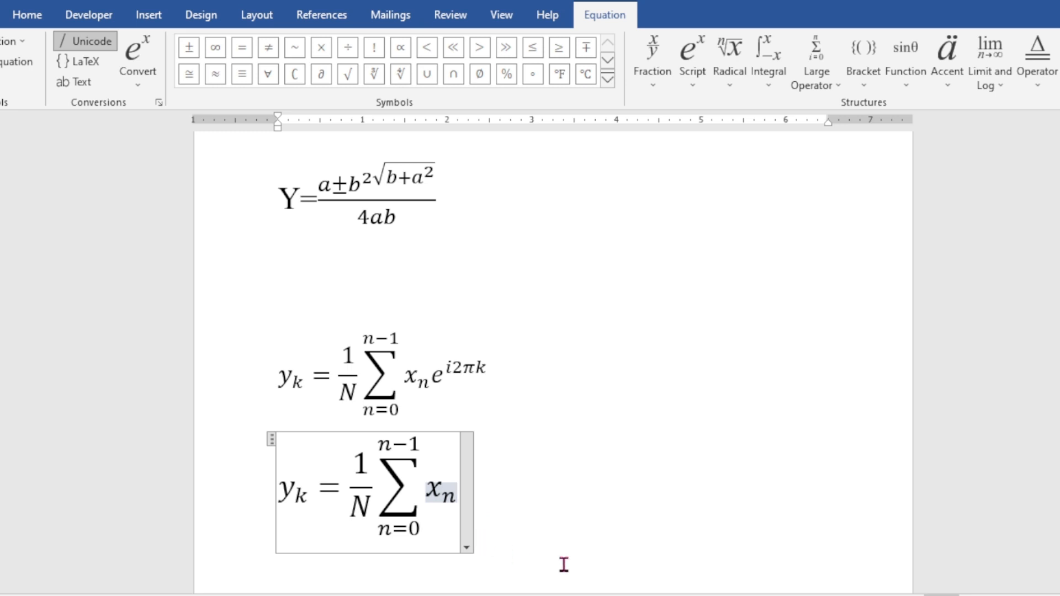
{"action": "type", "text": "e"}
{"action": "key", "text": "BackSpace"}
{"action": "left_click", "coordinate": [684, 80]}
{"action": "left_click", "coordinate": [712, 161]}
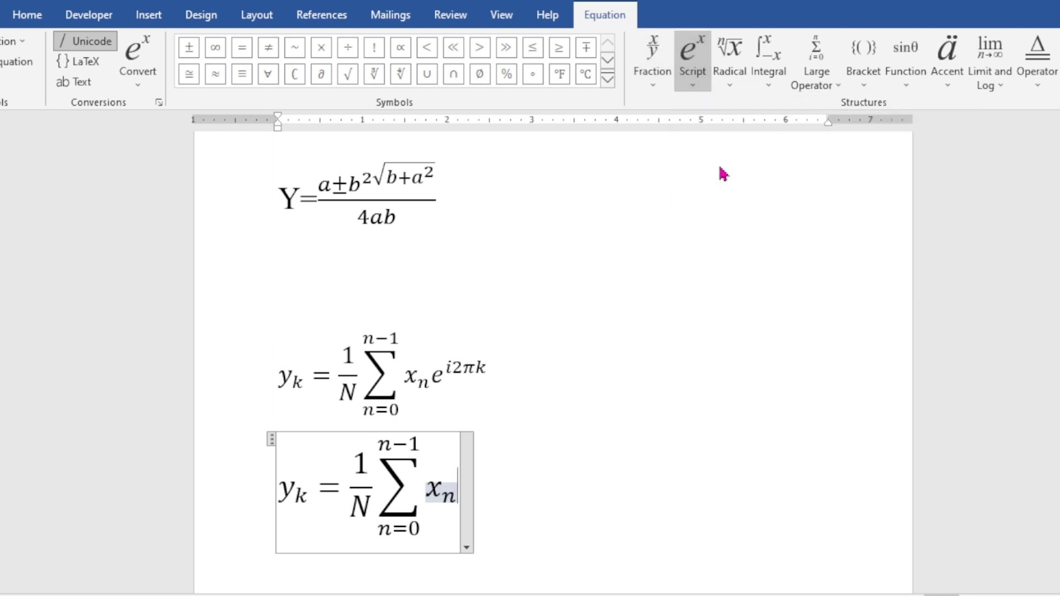
{"action": "left_click", "coordinate": [469, 487]}
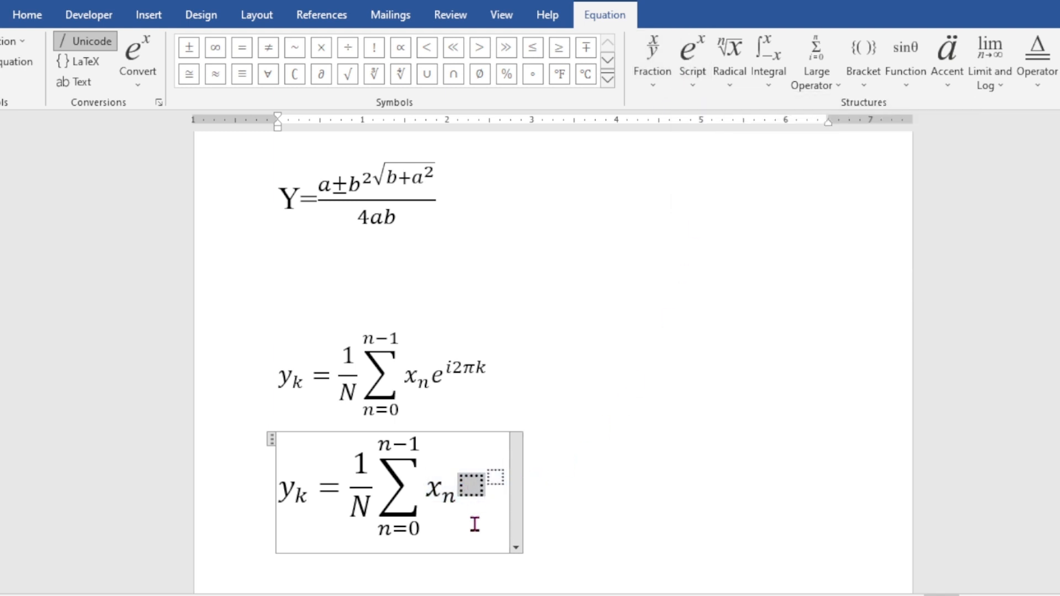
{"action": "type", "text": "e"}
{"action": "left_click", "coordinate": [483, 476]}
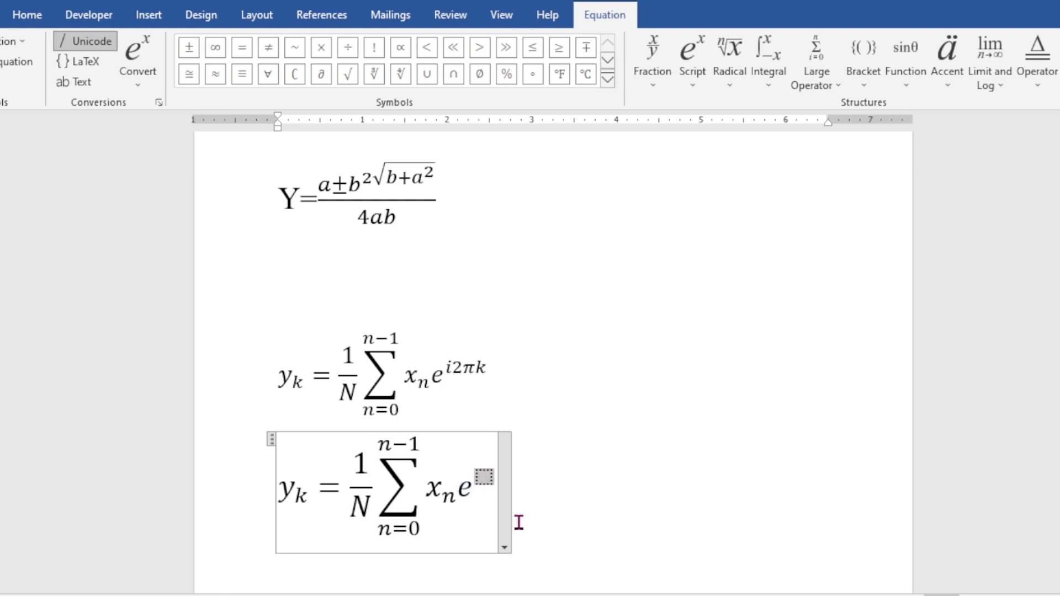
{"action": "type", "text": "i2"}
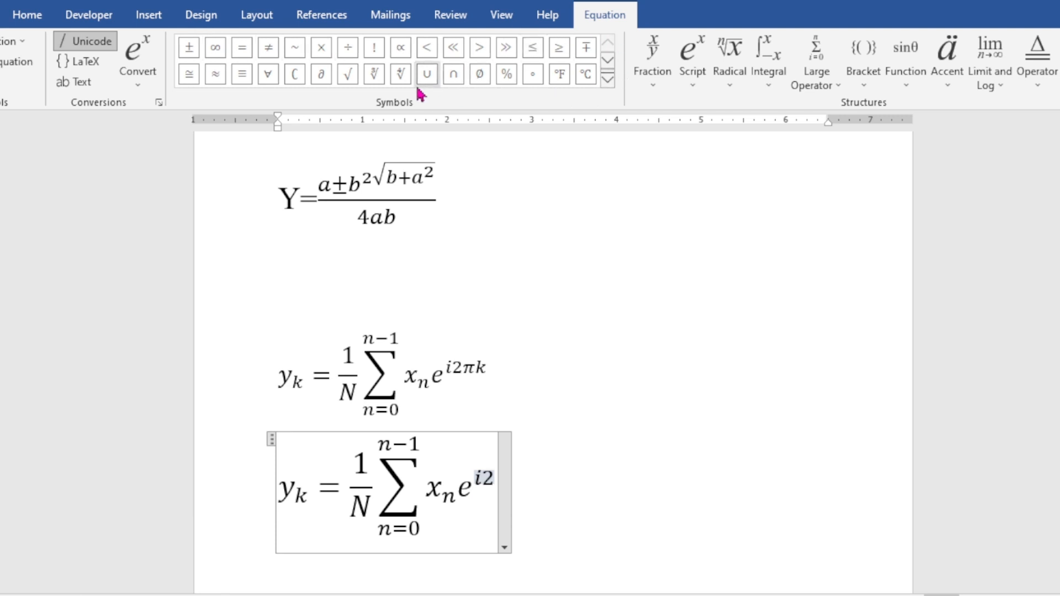
Step: Complete the exponent of e with the π symbol from Basic Math and the letter k
{"action": "left_click", "coordinate": [607, 79]}
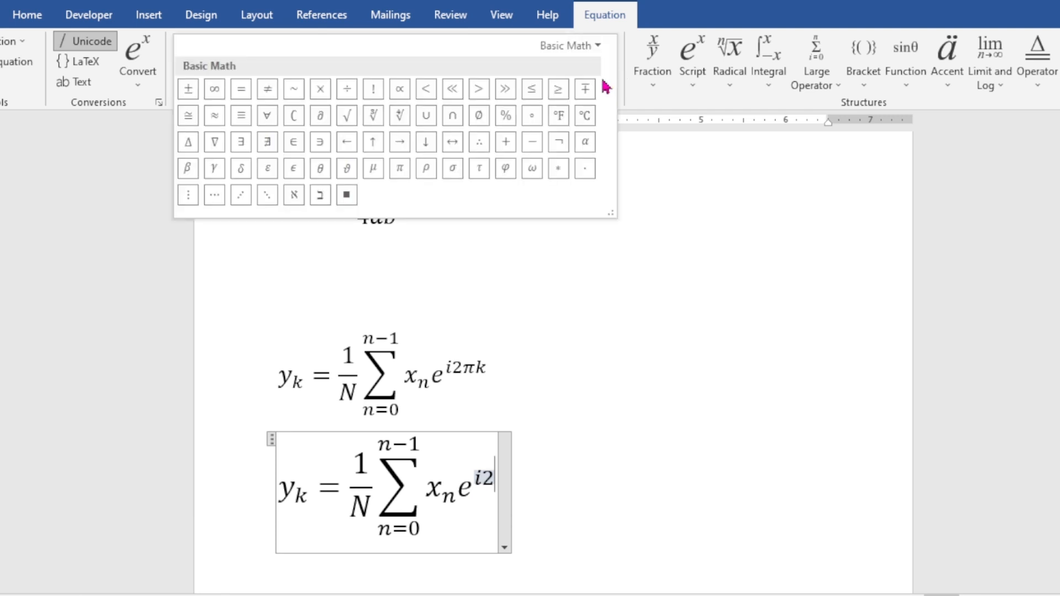
{"action": "left_click", "coordinate": [401, 176]}
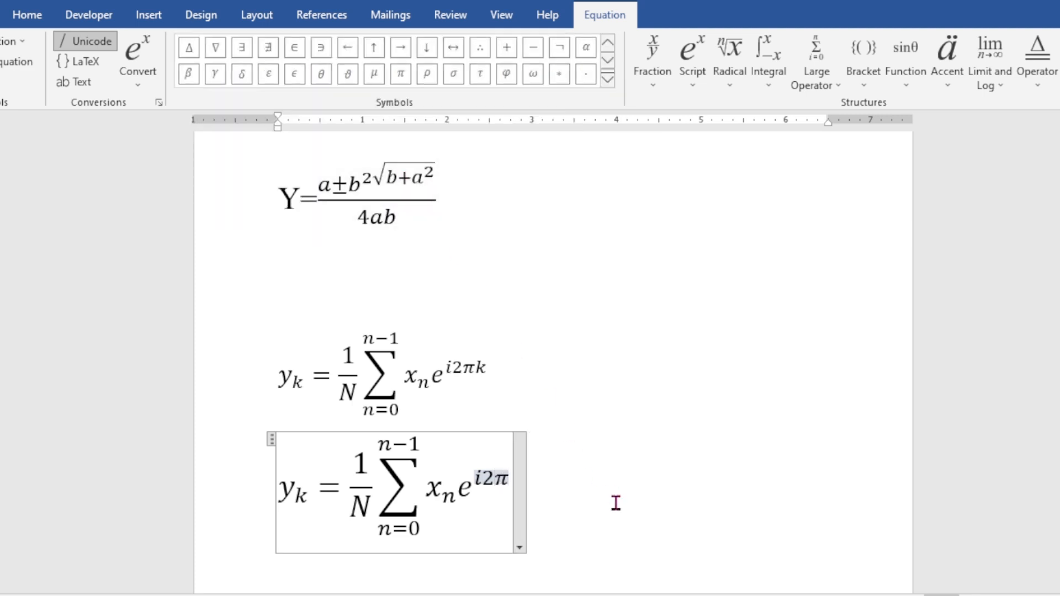
{"action": "type", "text": "k"}
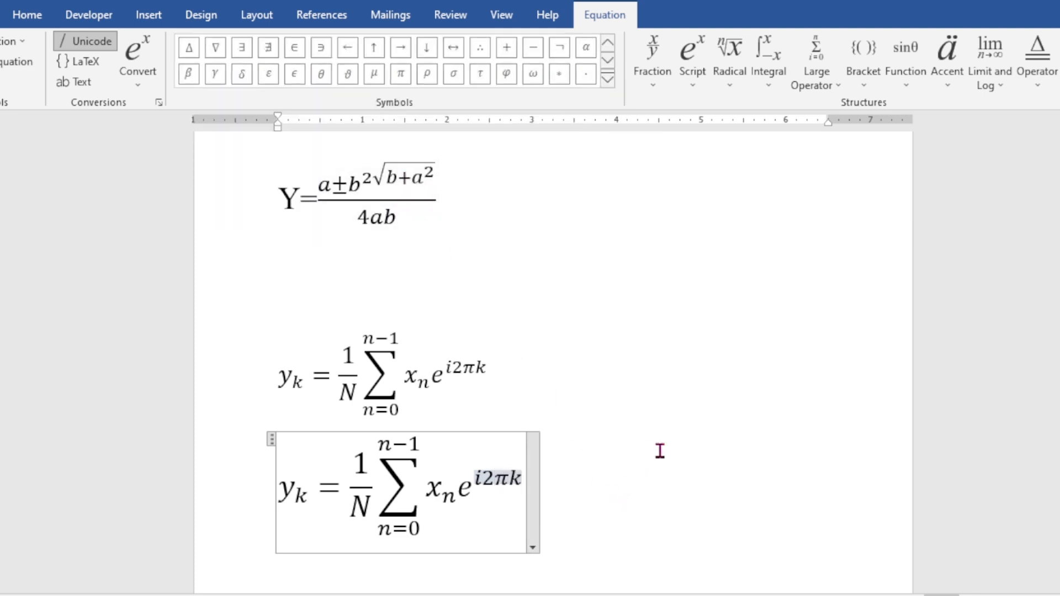
Step: Delete the remaining blank line between the new Y formula and the sample summation formula
{"action": "left_click", "coordinate": [408, 294]}
{"action": "key", "text": "BackSpace"}
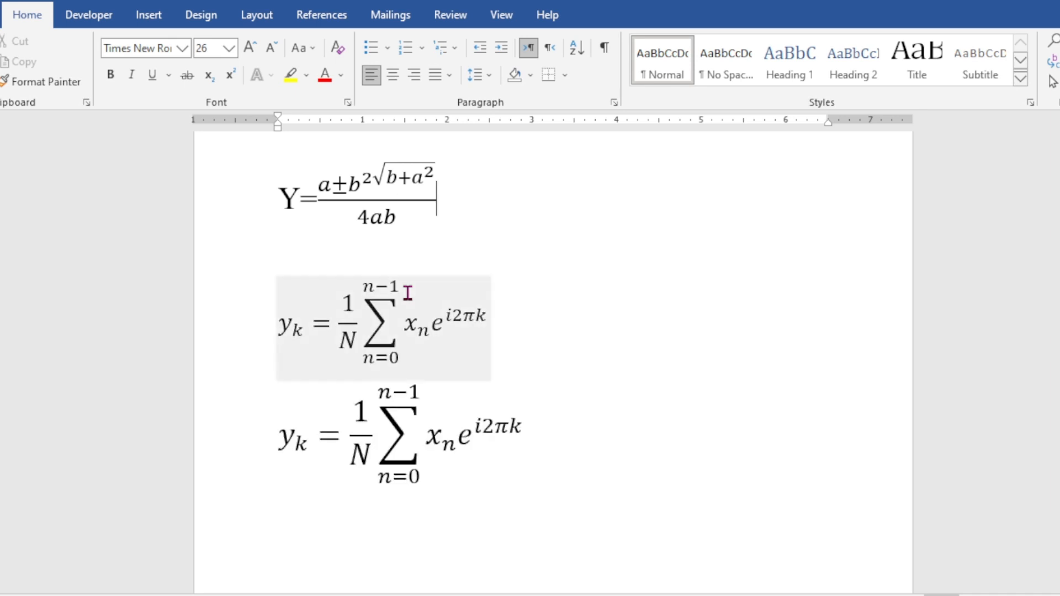
{"action": "left_click", "coordinate": [1003, 595]}
{"action": "left_click", "coordinate": [1003, 595]}
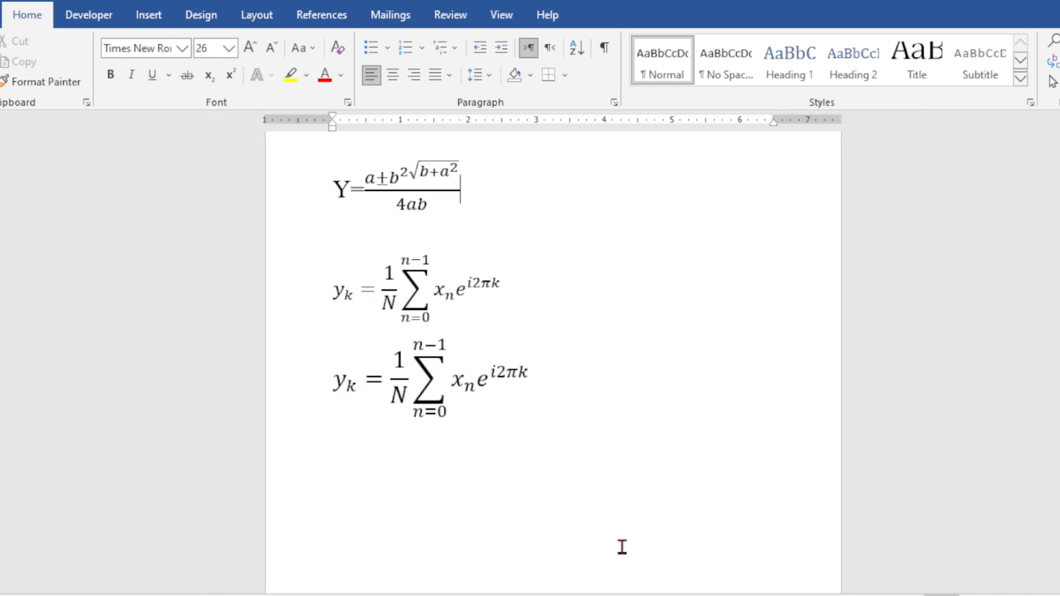
{"action": "key", "text": "ctrl+v"}
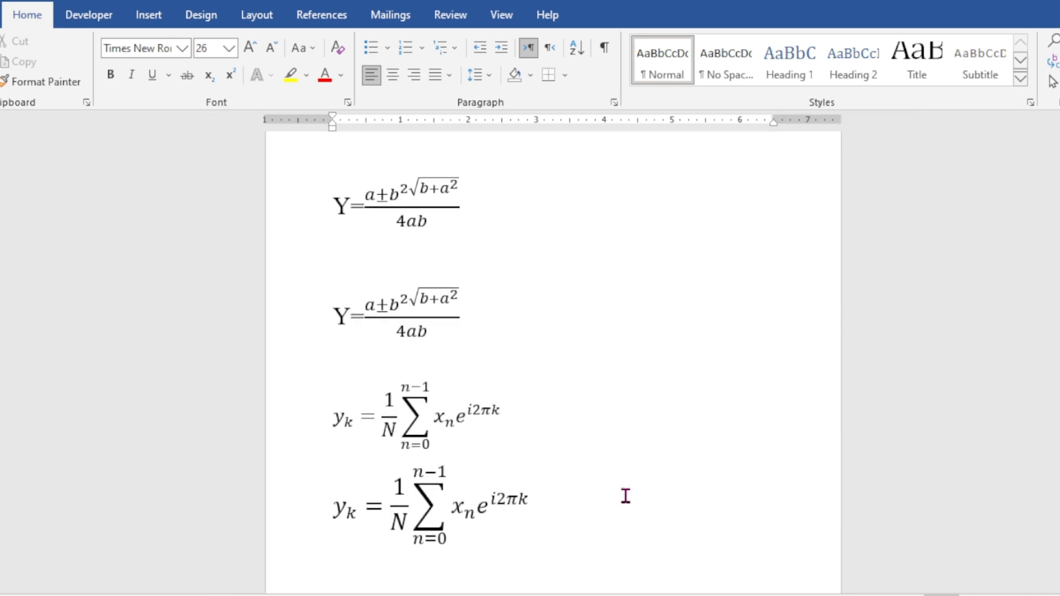